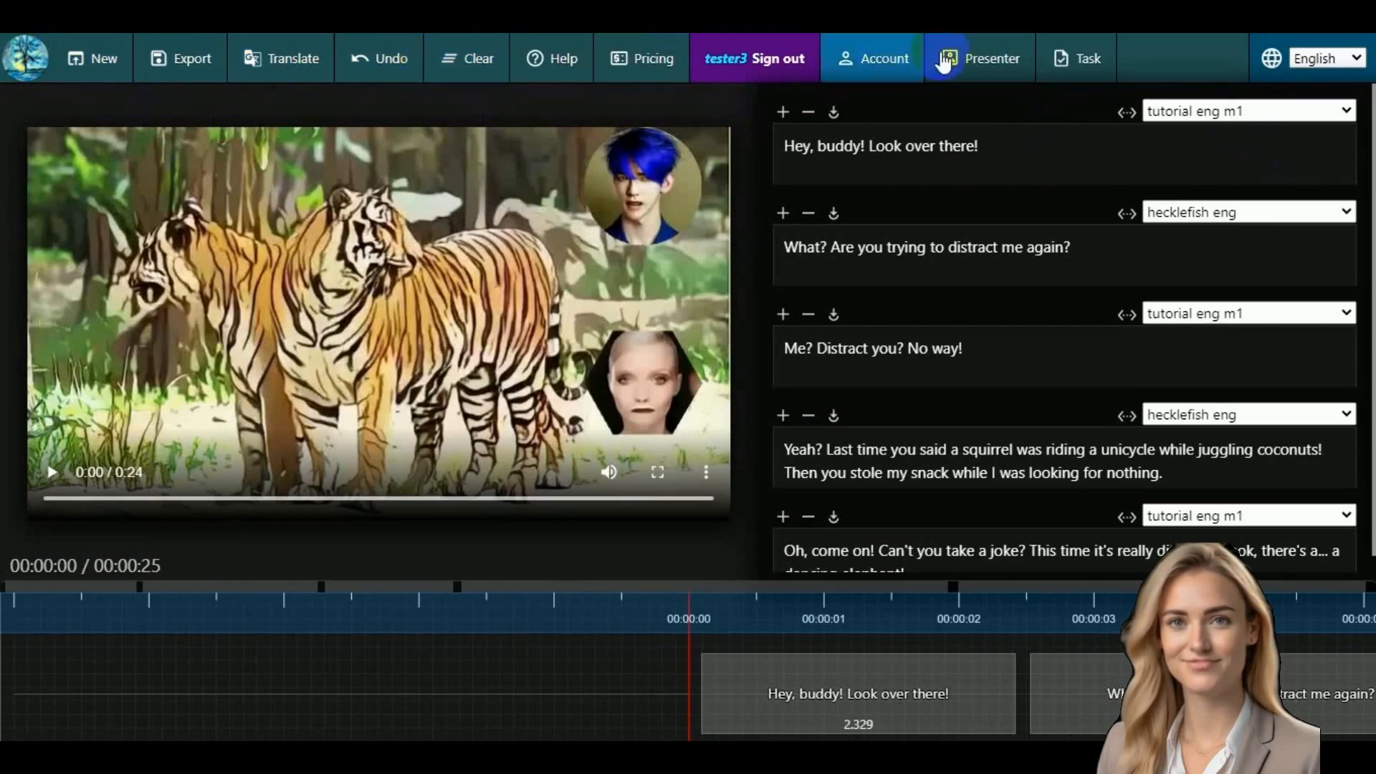
- Switch the interface language to Español and Française, and return it to English
{"action": "left_click", "coordinate": [1328, 60]}
{"action": "left_click", "coordinate": [1330, 91]}
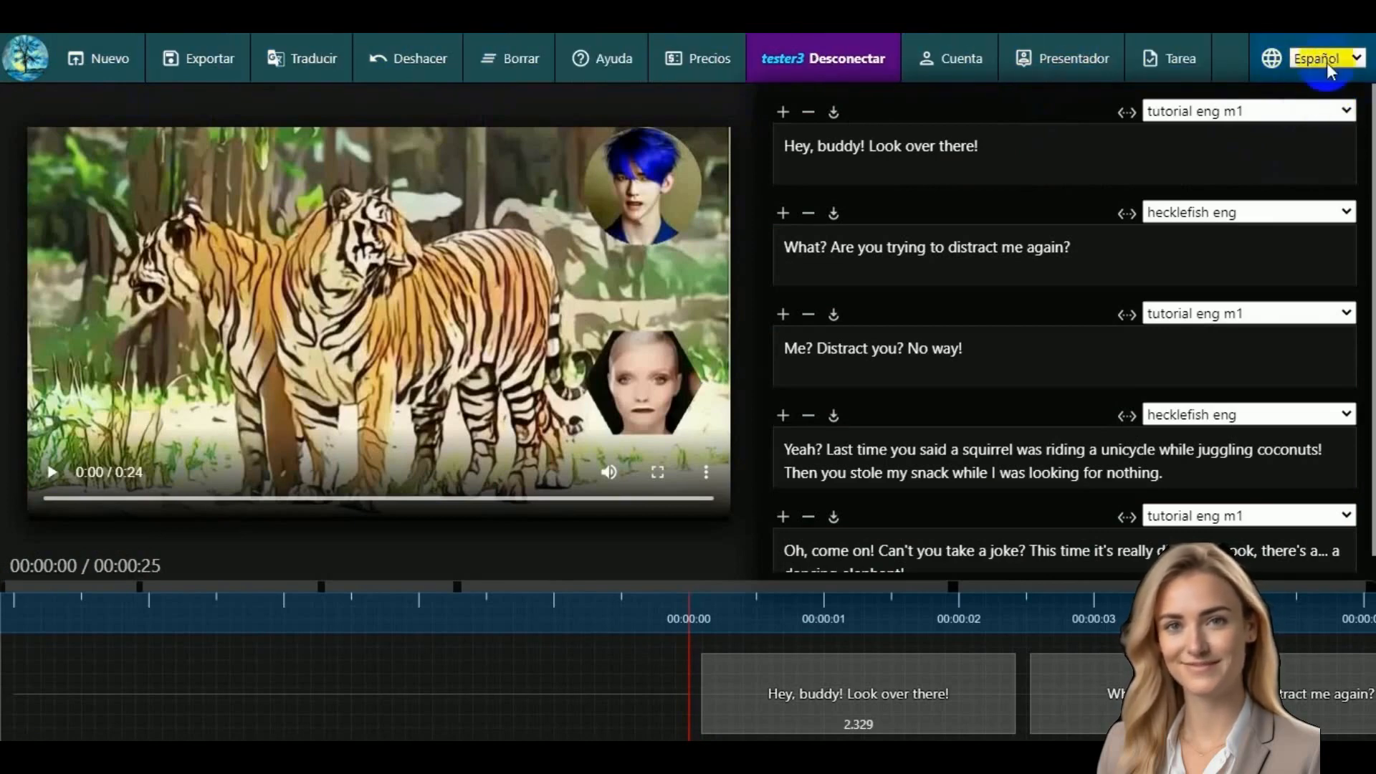
{"action": "left_click", "coordinate": [1326, 60]}
{"action": "left_click", "coordinate": [1327, 115]}
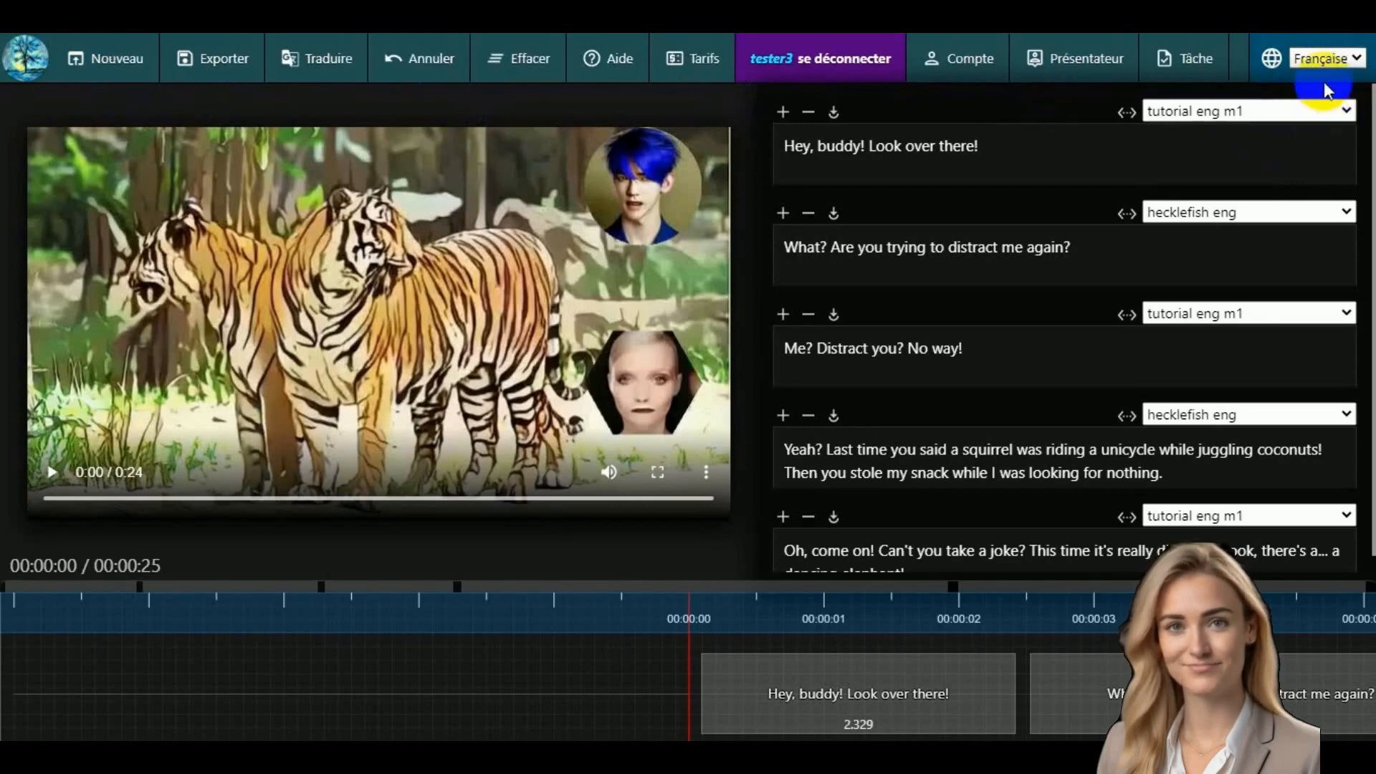
{"action": "left_click", "coordinate": [1326, 63]}
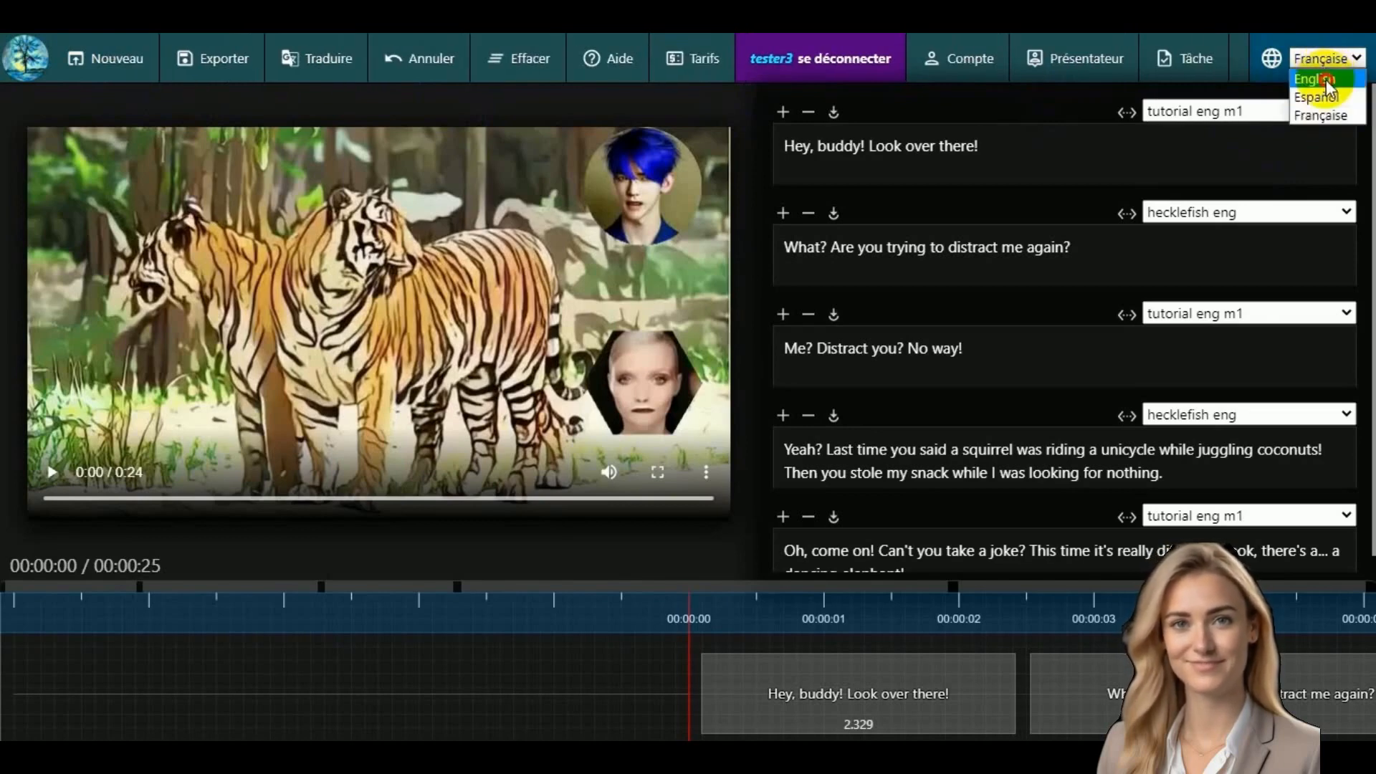
{"action": "left_click", "coordinate": [1329, 80]}
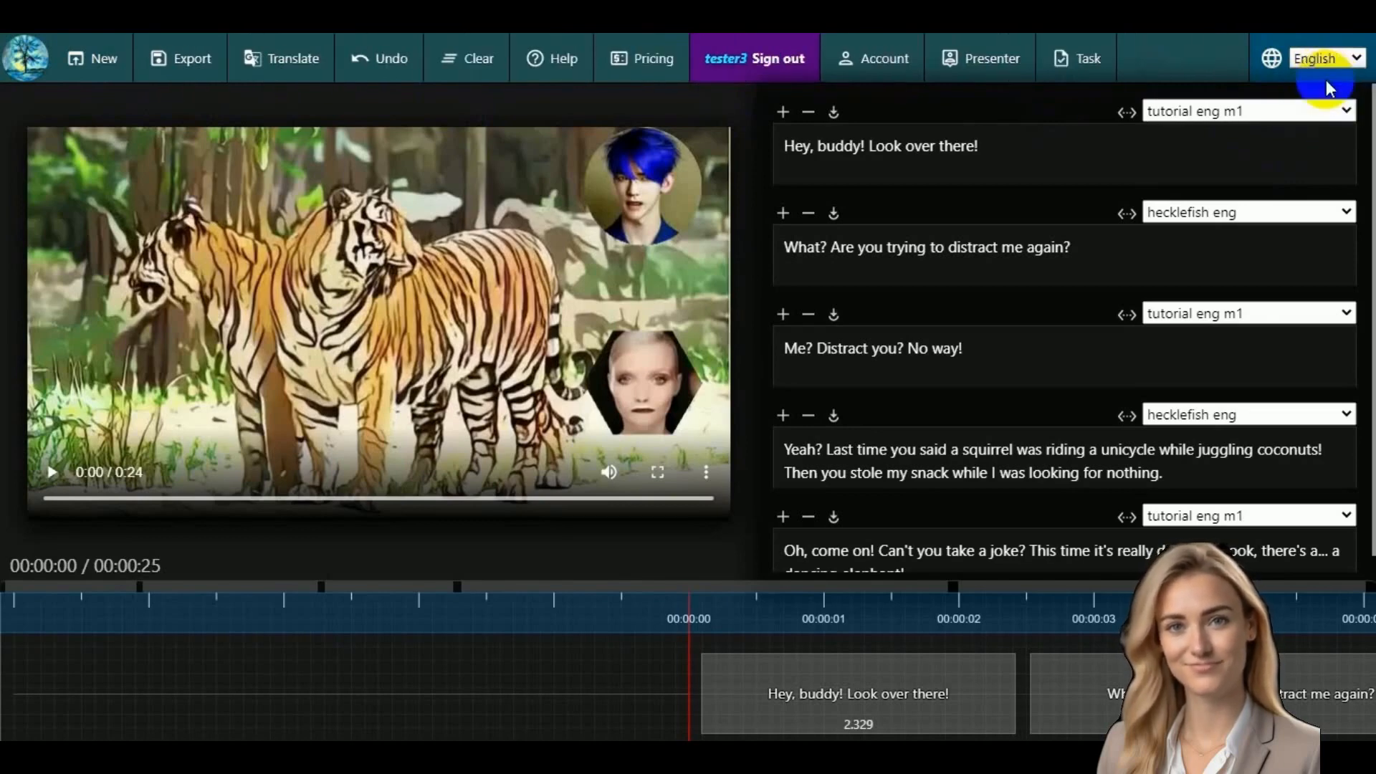
- Append the test text "dqgs" to the subtitle "Me? Distract you? No way!" and delete it again
{"action": "left_click", "coordinate": [1057, 167]}
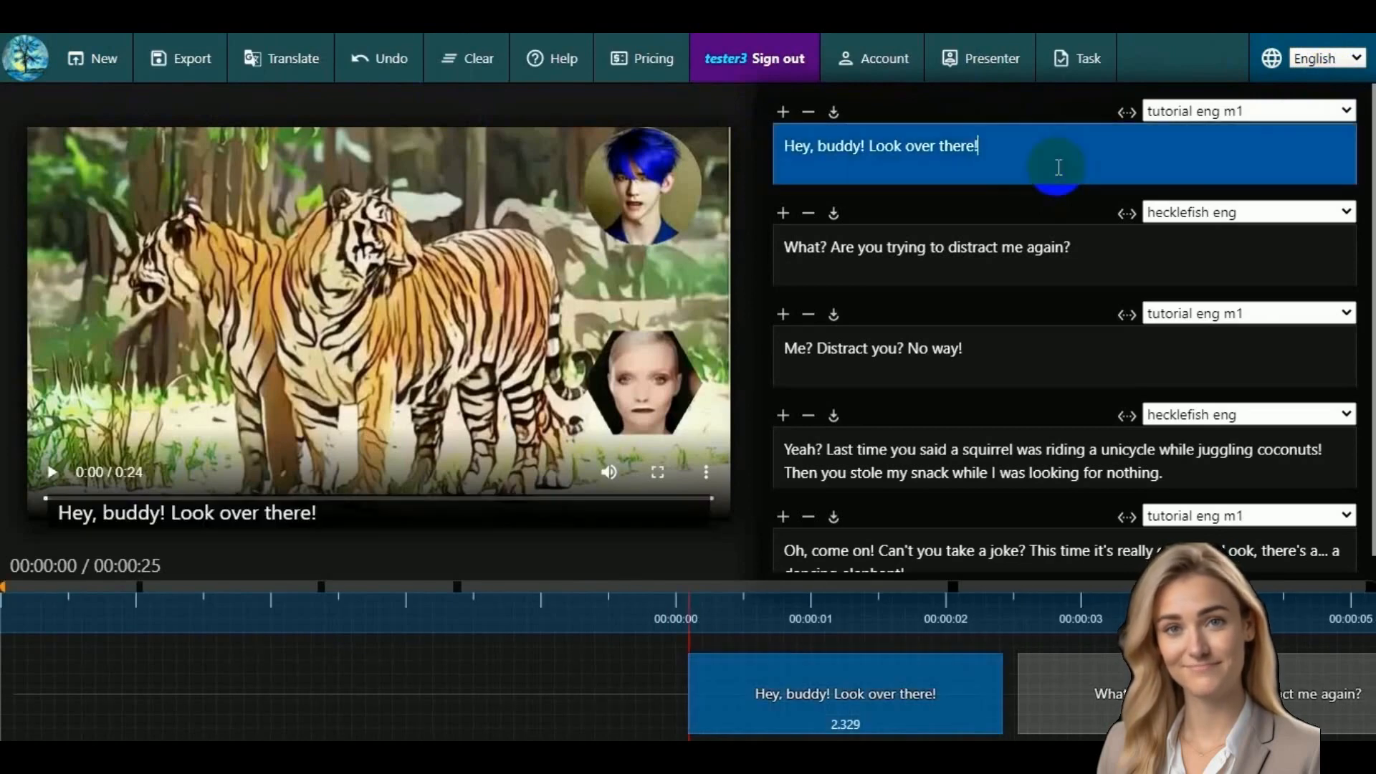
{"action": "left_click", "coordinate": [1040, 344]}
{"action": "type", "text": "dqgsws"}
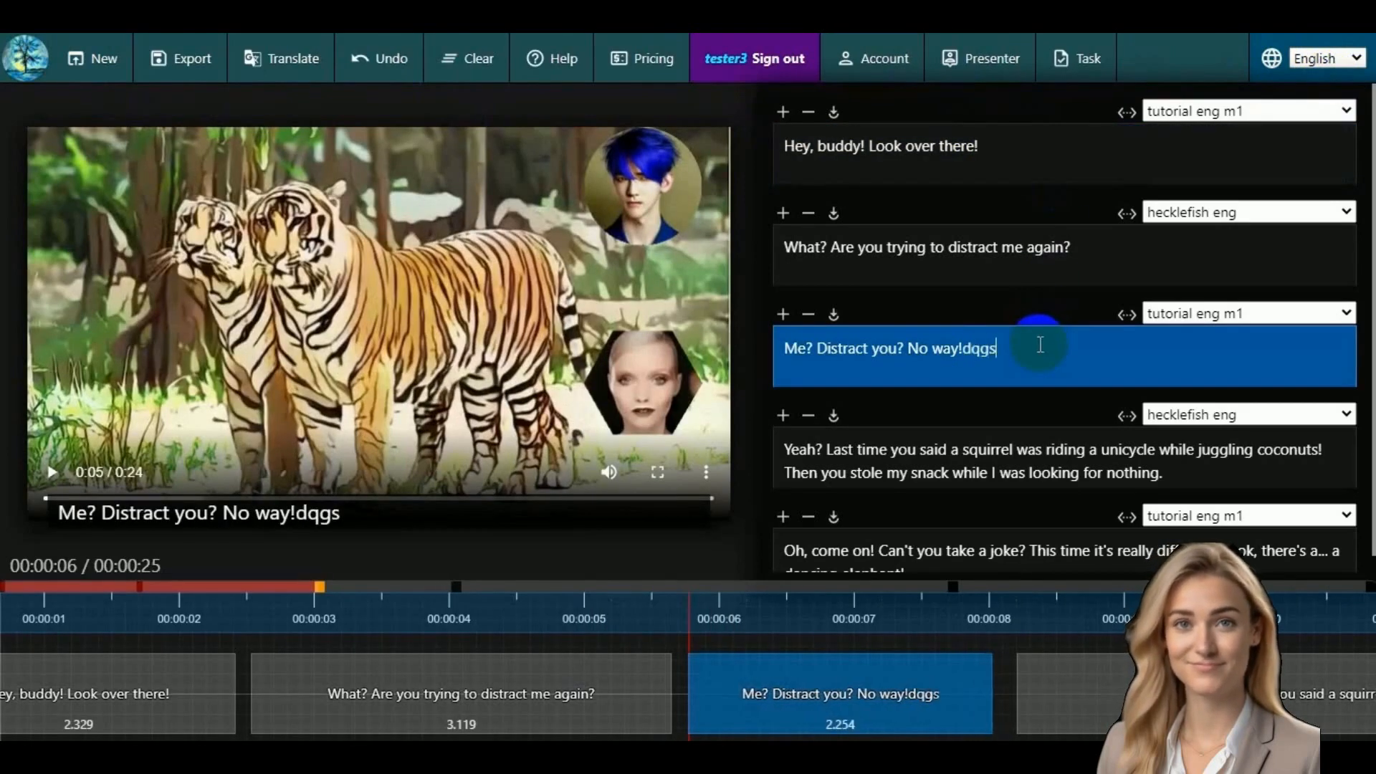
{"action": "key", "text": "BackSpace"}
{"action": "key", "text": "BackSpace"}
{"action": "key", "text": "BackSpace"}
{"action": "key", "text": "BackSpace"}
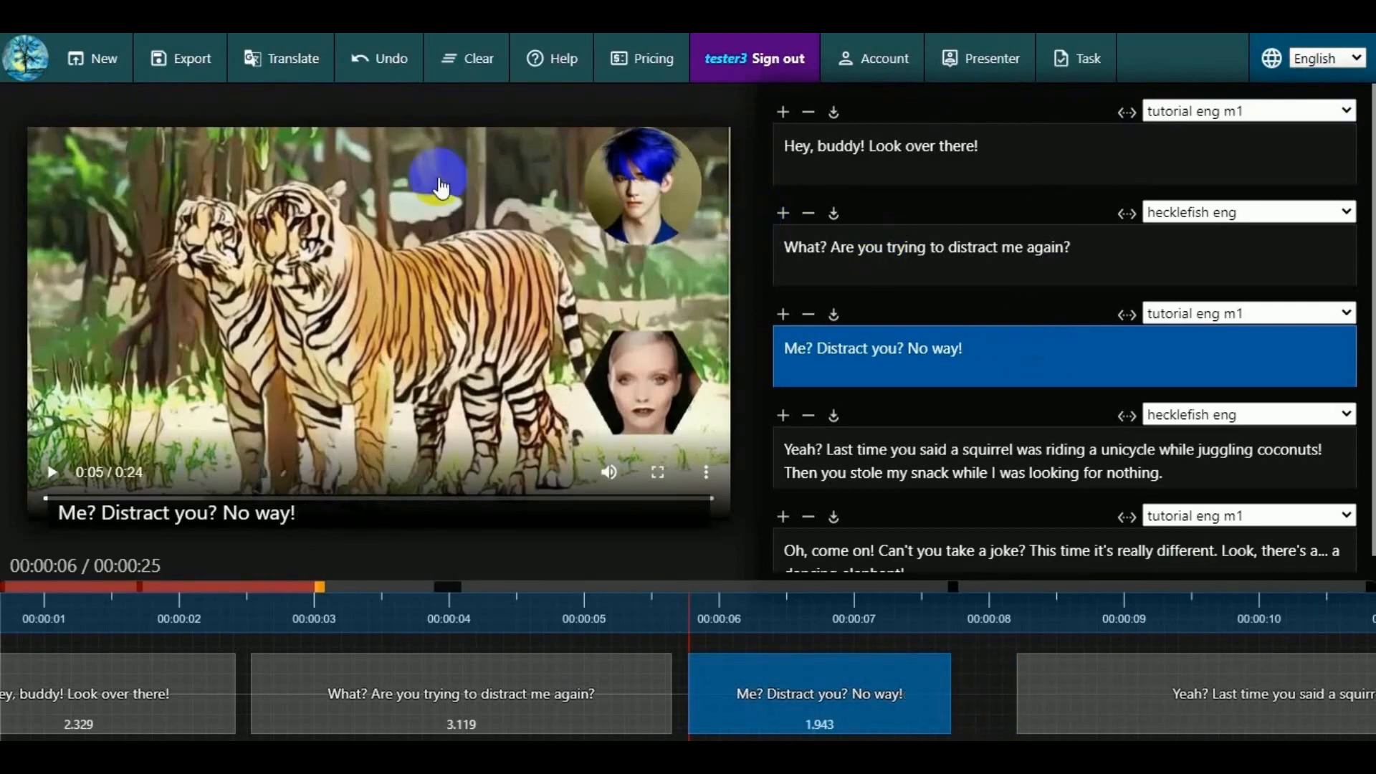
- Examine the target languages offered for translating the subtitles, and leave without translating
{"action": "left_click", "coordinate": [281, 64]}
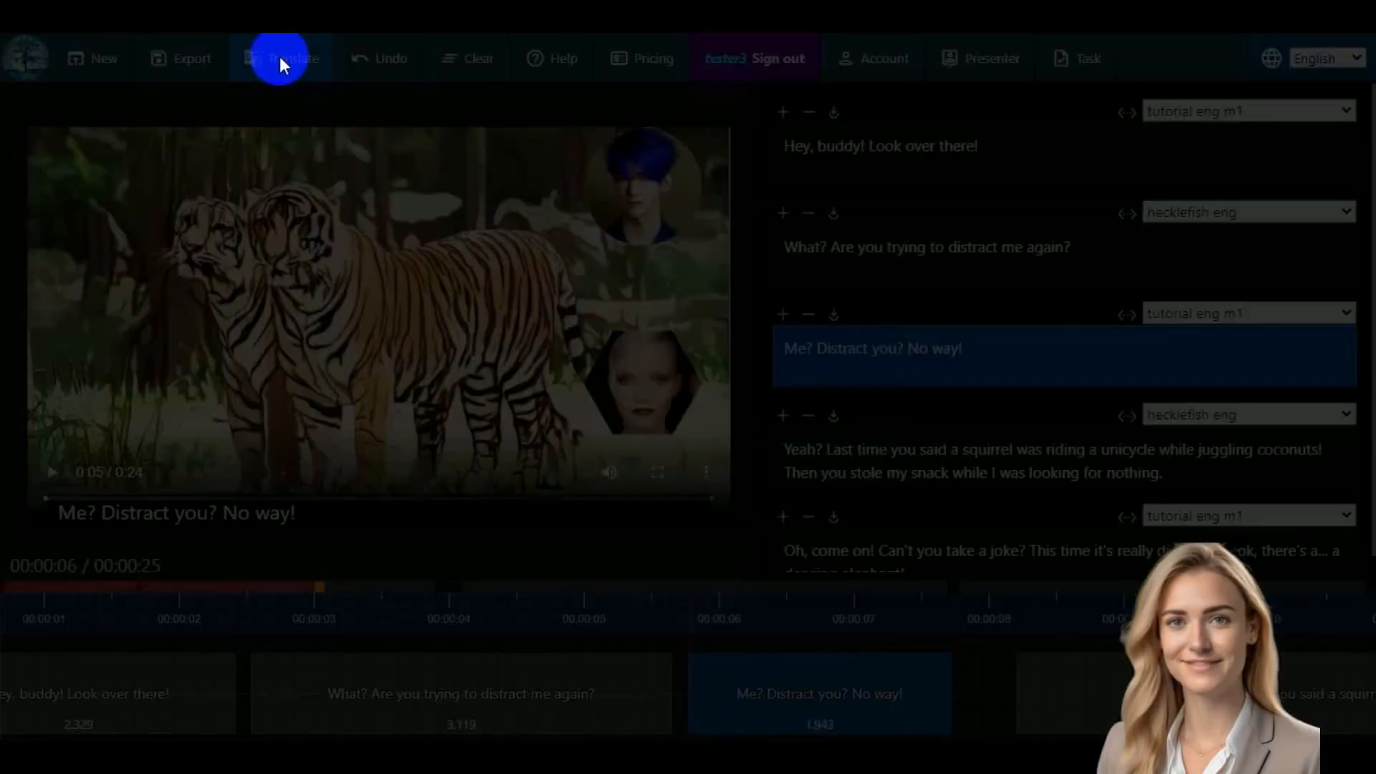
{"action": "left_click", "coordinate": [854, 412]}
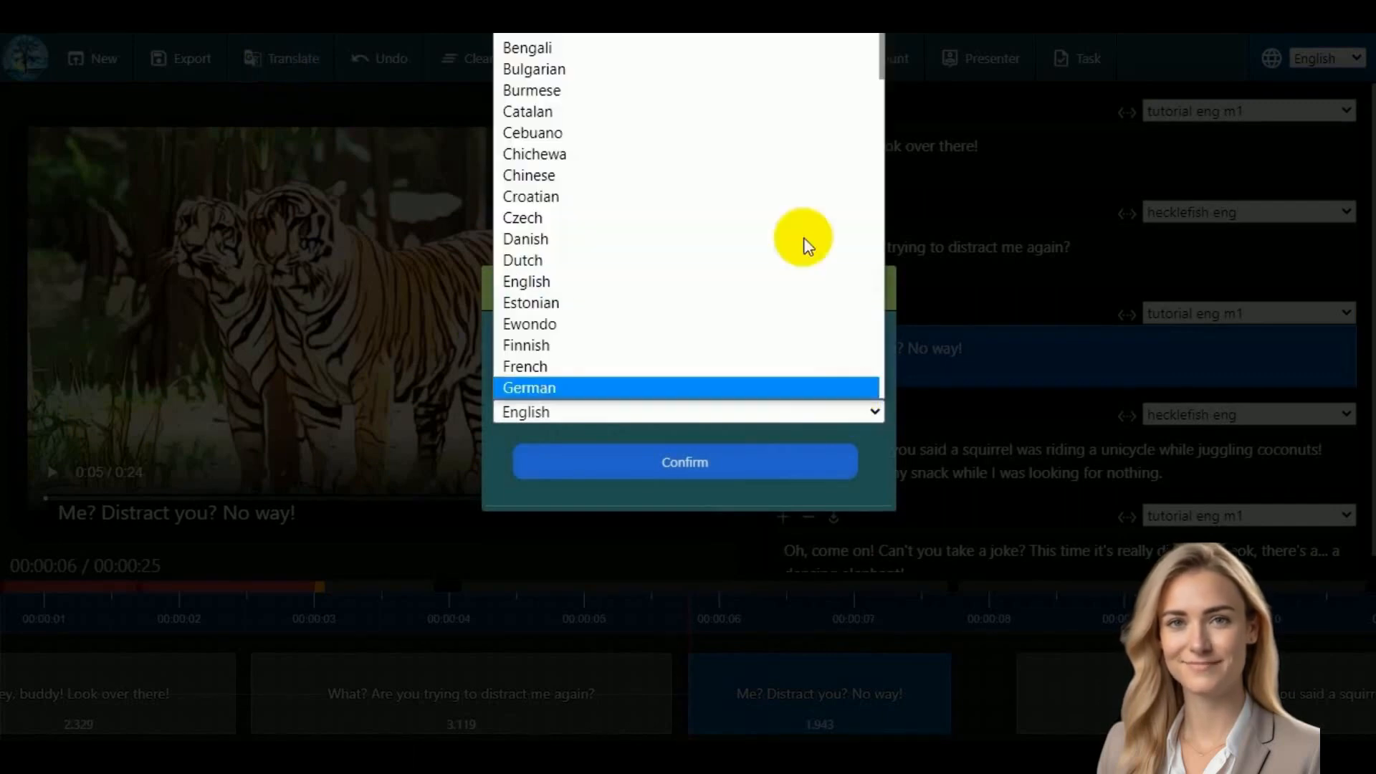
{"action": "left_click", "coordinate": [875, 453]}
{"action": "left_click", "coordinate": [875, 290]}
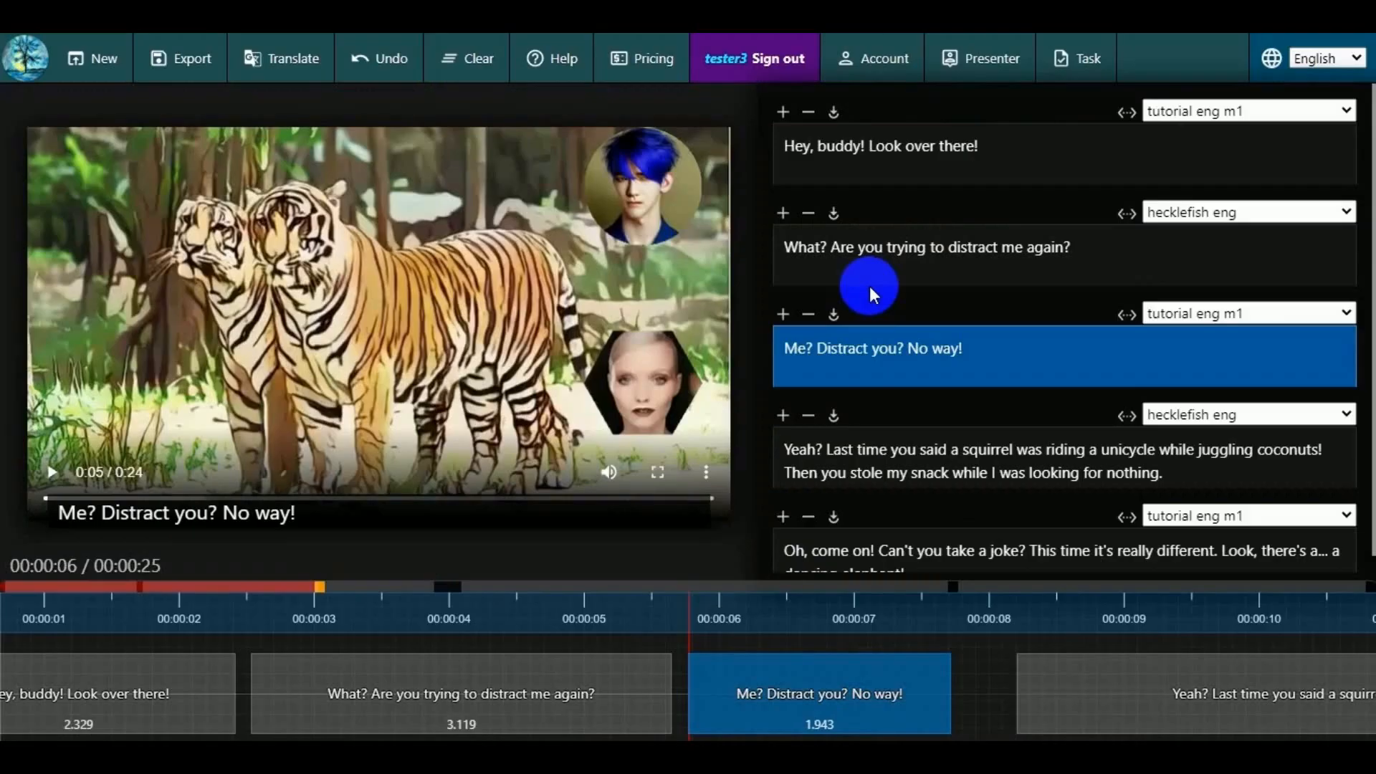
- Examine the file formats available for exporting the subtitles, and leave without exporting
{"action": "left_click", "coordinate": [194, 61]}
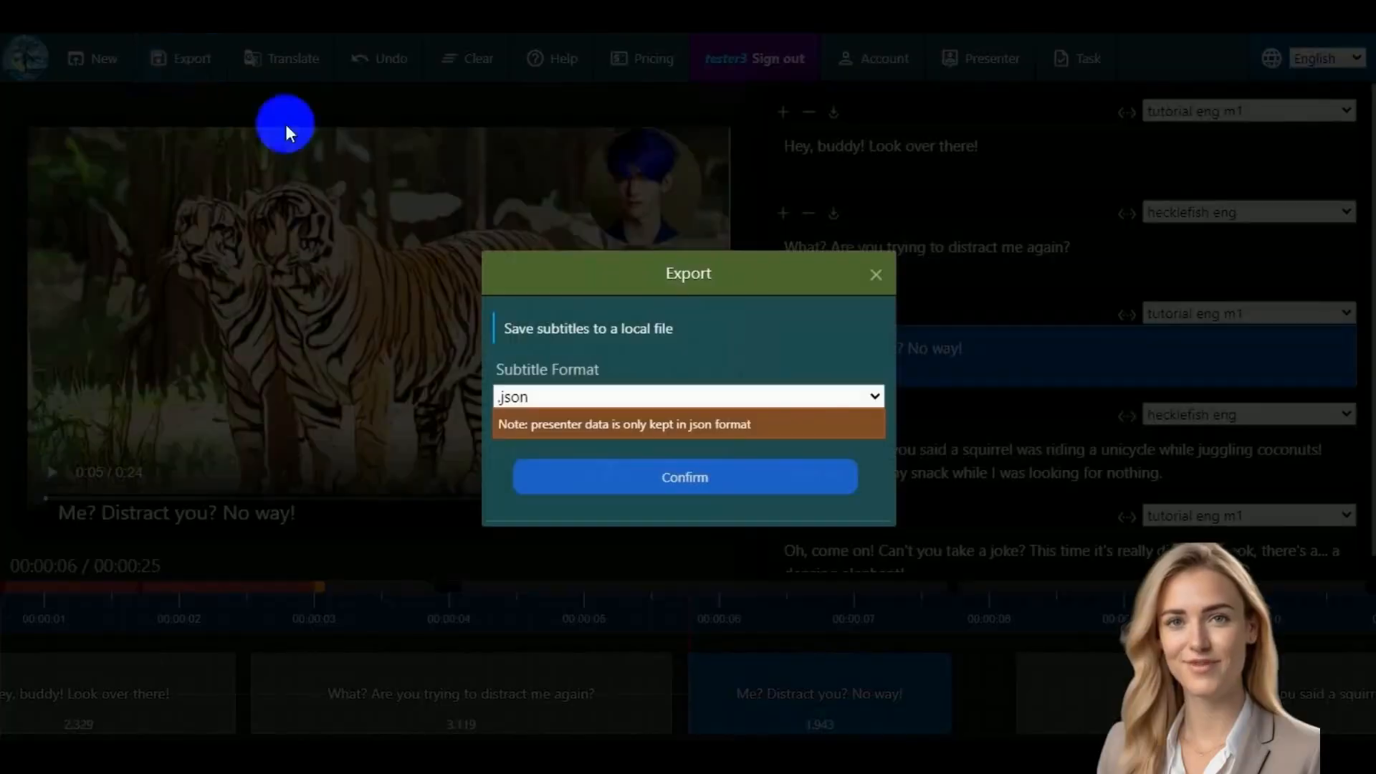
{"action": "left_click", "coordinate": [834, 397]}
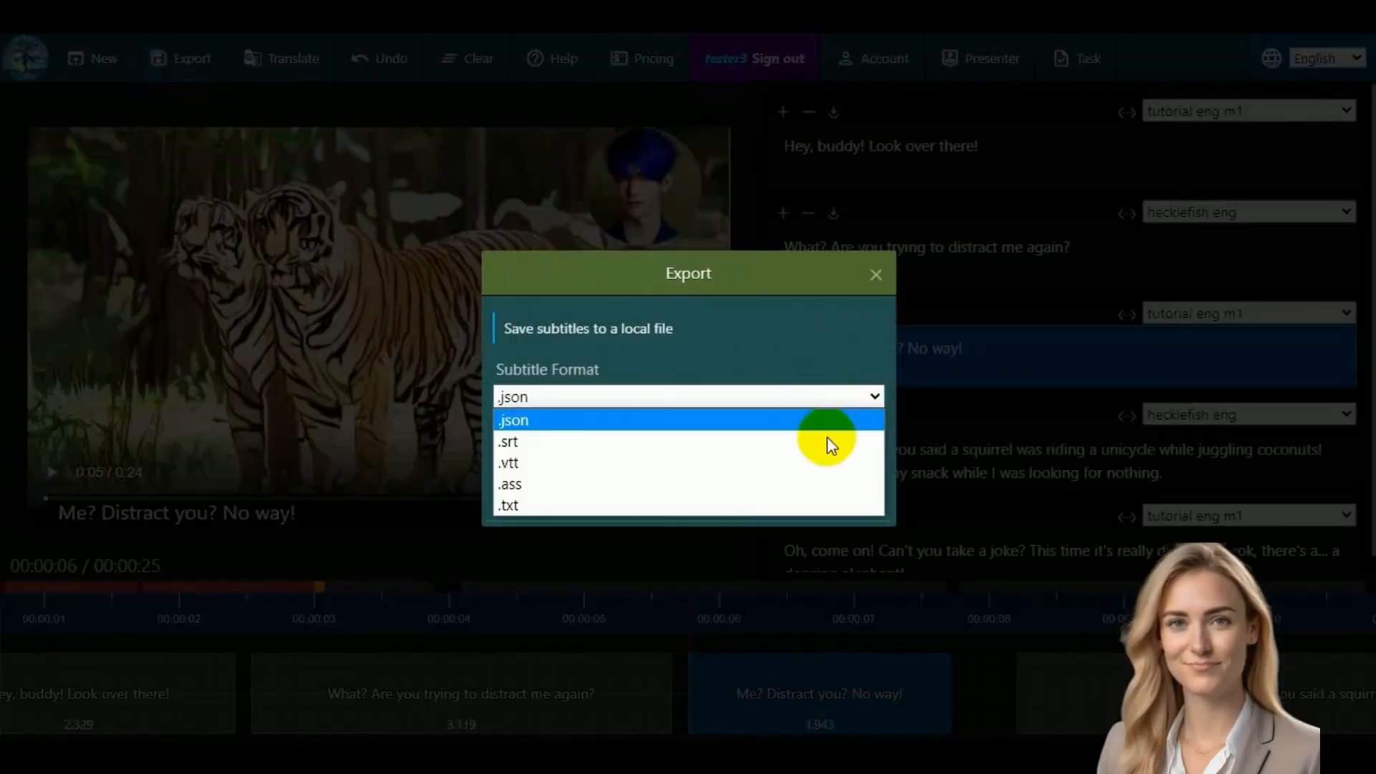
{"action": "left_click", "coordinate": [846, 326]}
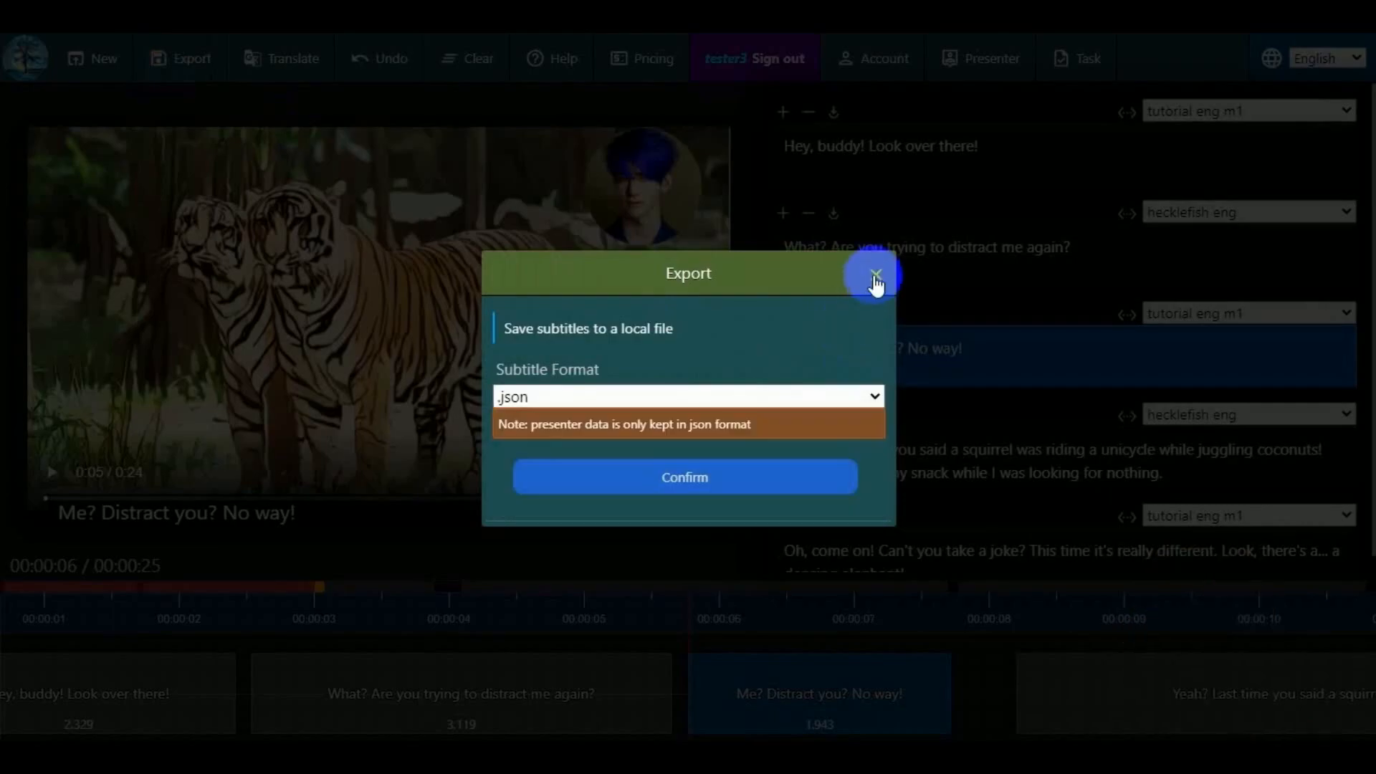
{"action": "left_click", "coordinate": [874, 277]}
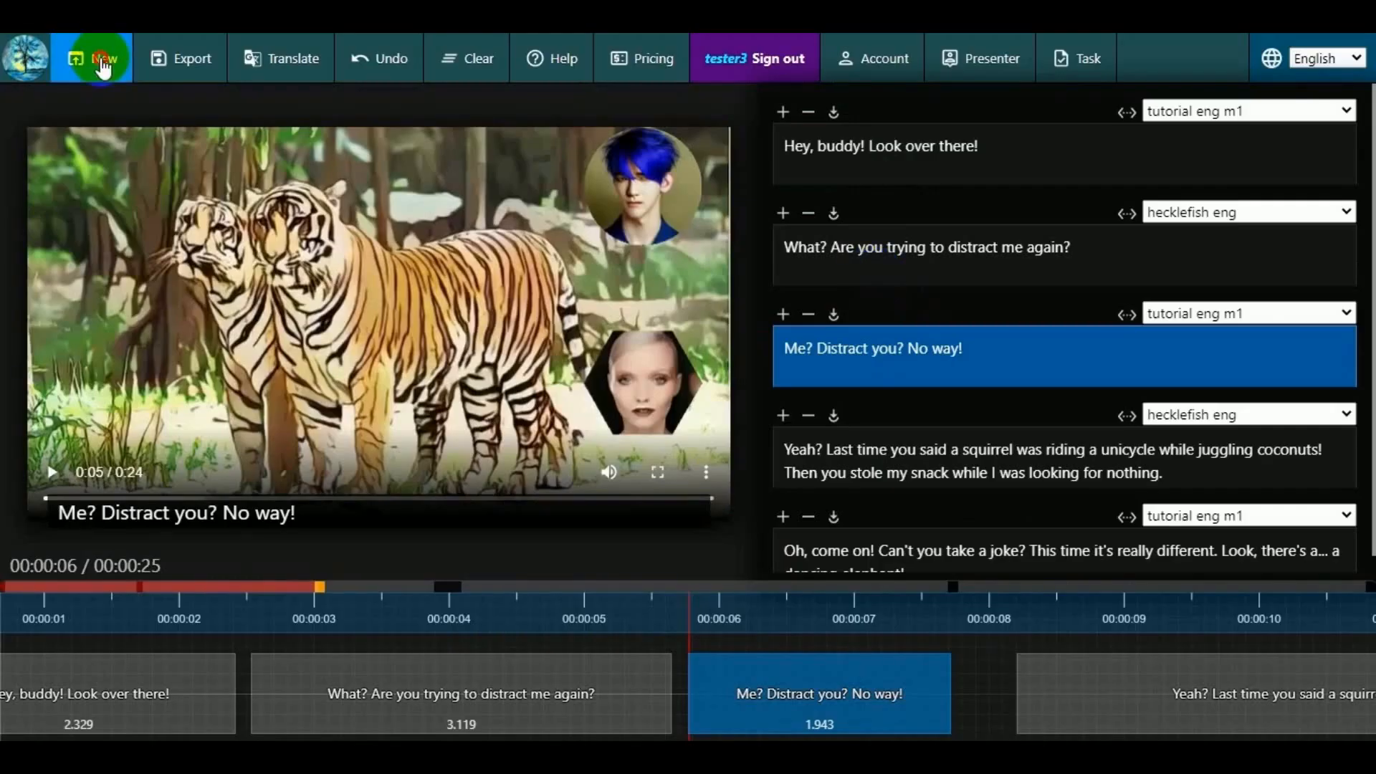
- Start a new task with the video file _demo.mp4 and load the subtitle file _demo.json
{"action": "left_click", "coordinate": [102, 65]}
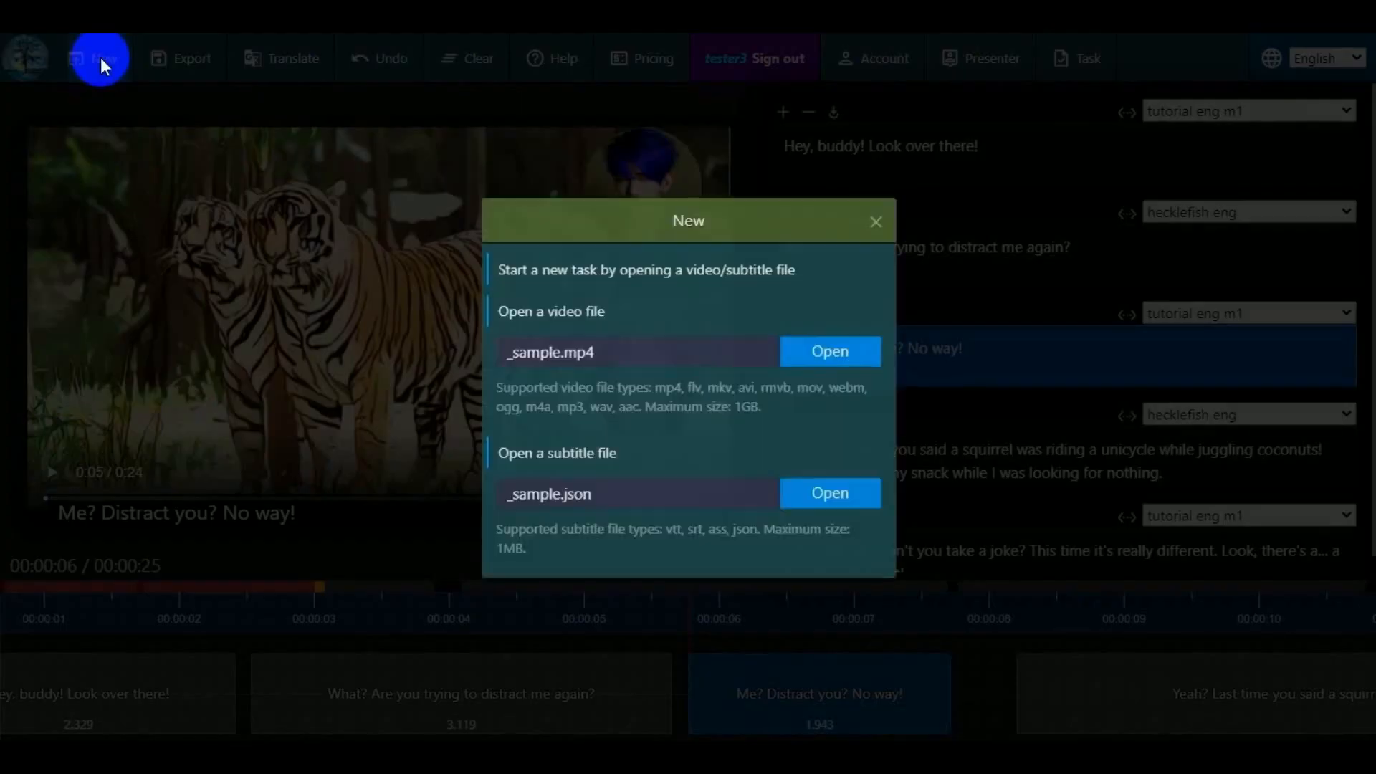
{"action": "left_click", "coordinate": [828, 354]}
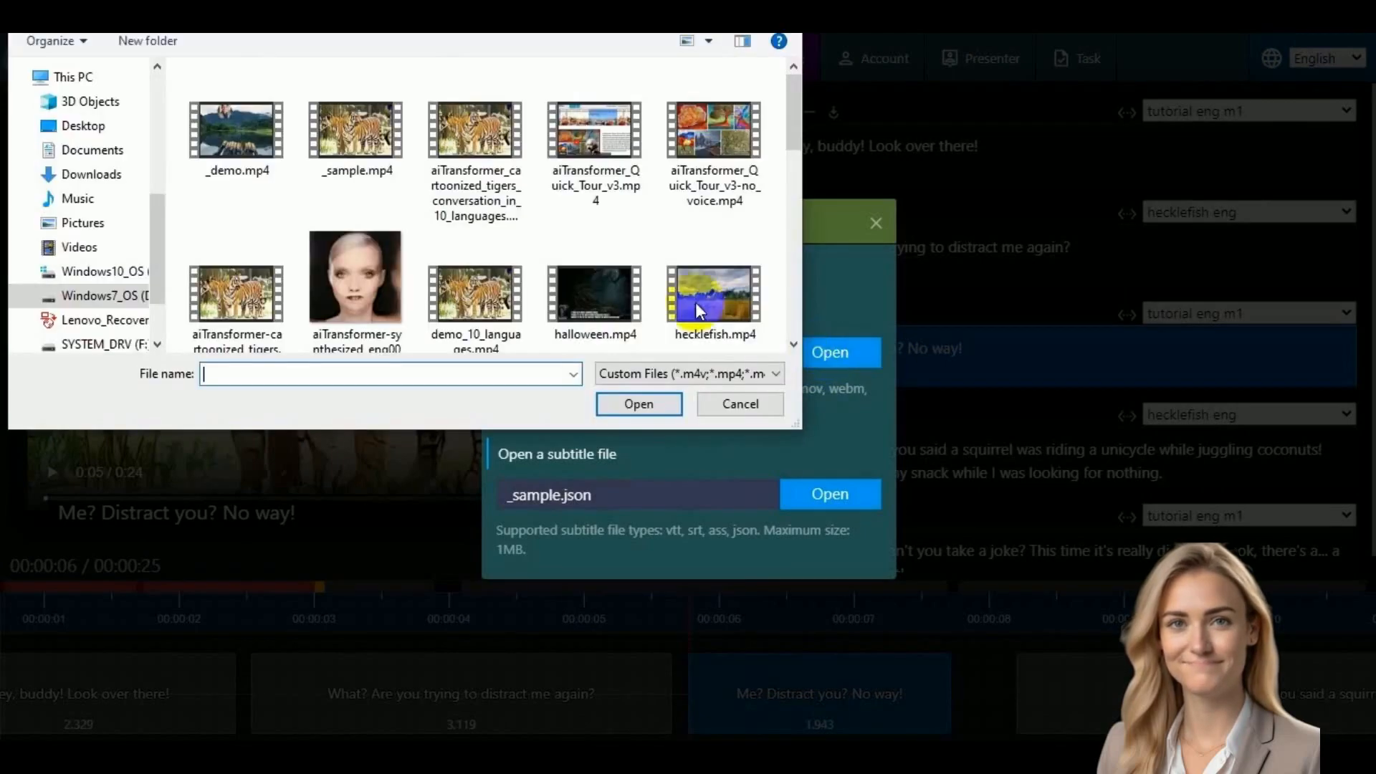
{"action": "double_click", "coordinate": [356, 136]}
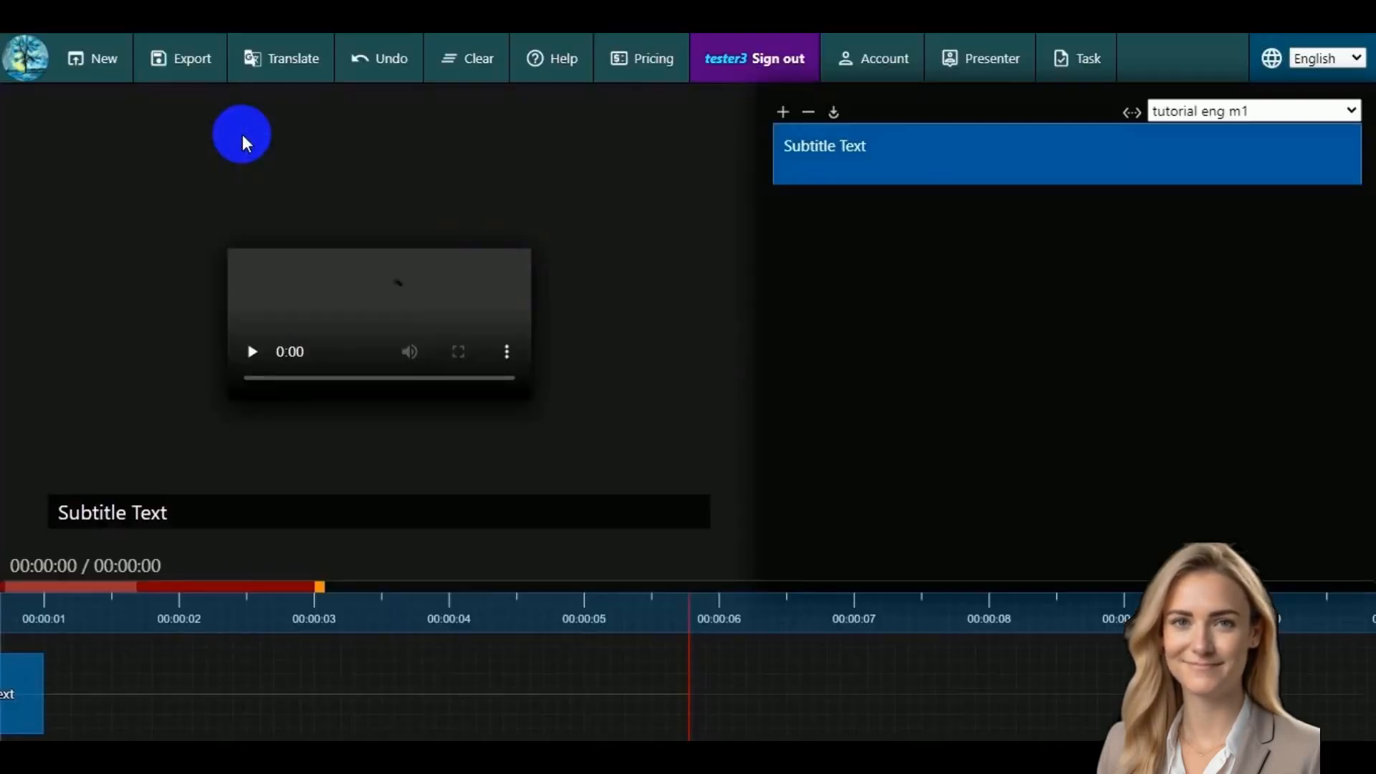
{"action": "left_click", "coordinate": [106, 61]}
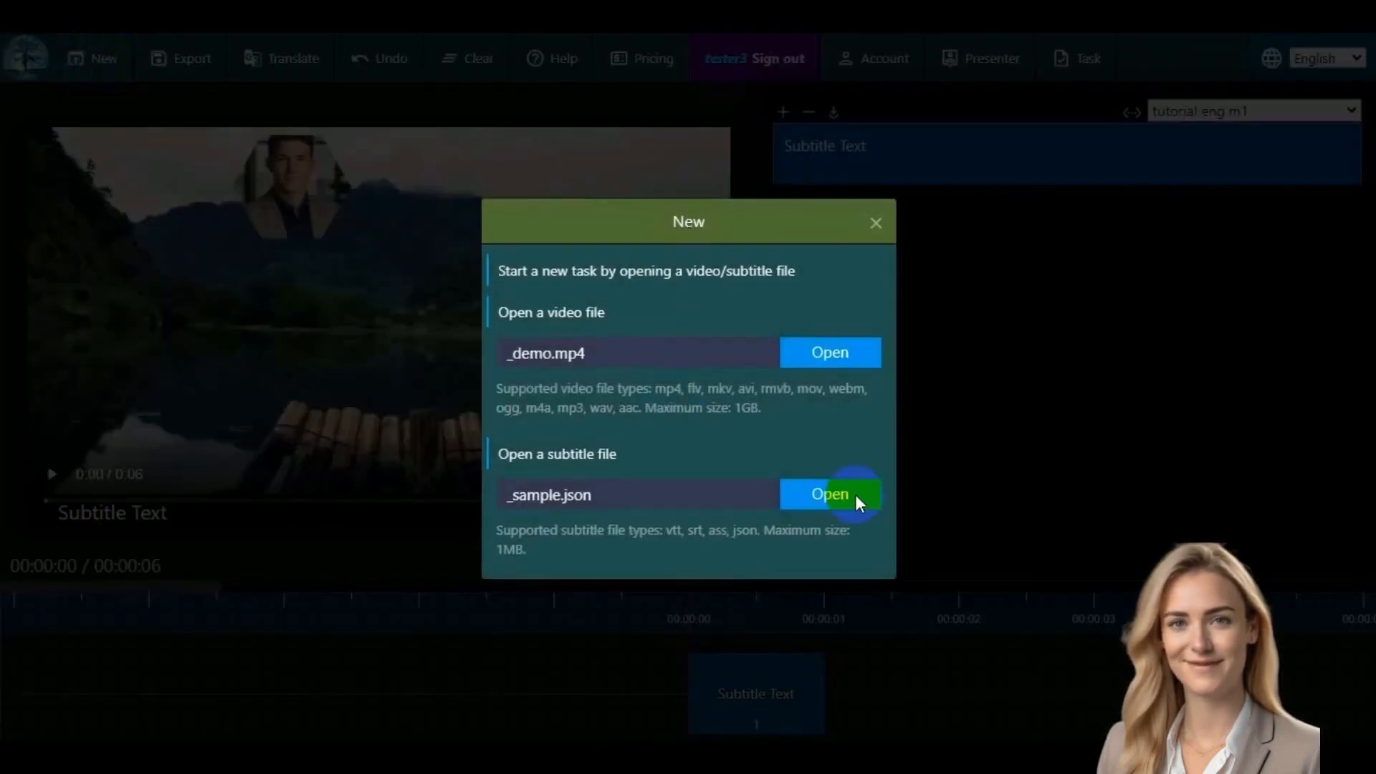
{"action": "left_click", "coordinate": [831, 494]}
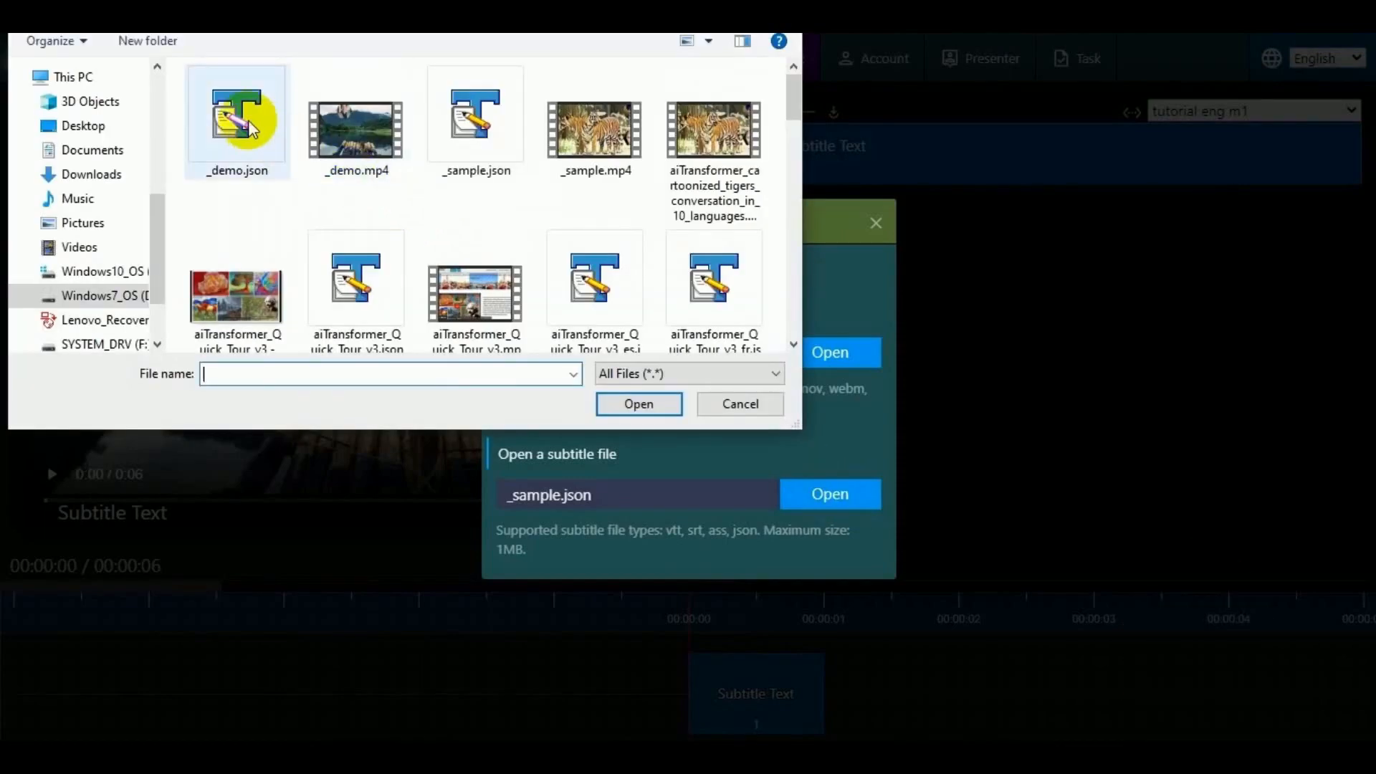
{"action": "double_click", "coordinate": [248, 119]}
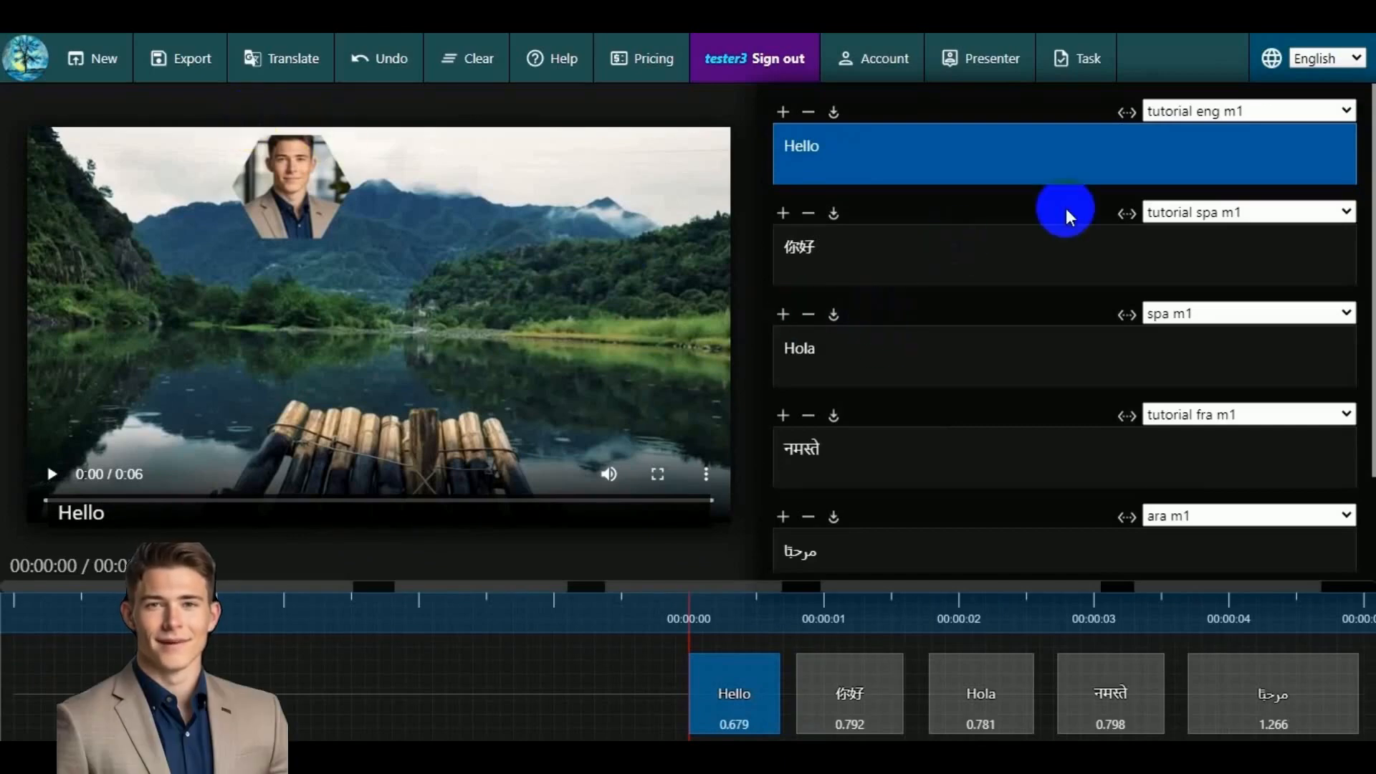
- View the presenter choices for the "Hello" subtitle and open the presenter "tutorial eng m1" for editing
{"action": "left_click", "coordinate": [1292, 113]}
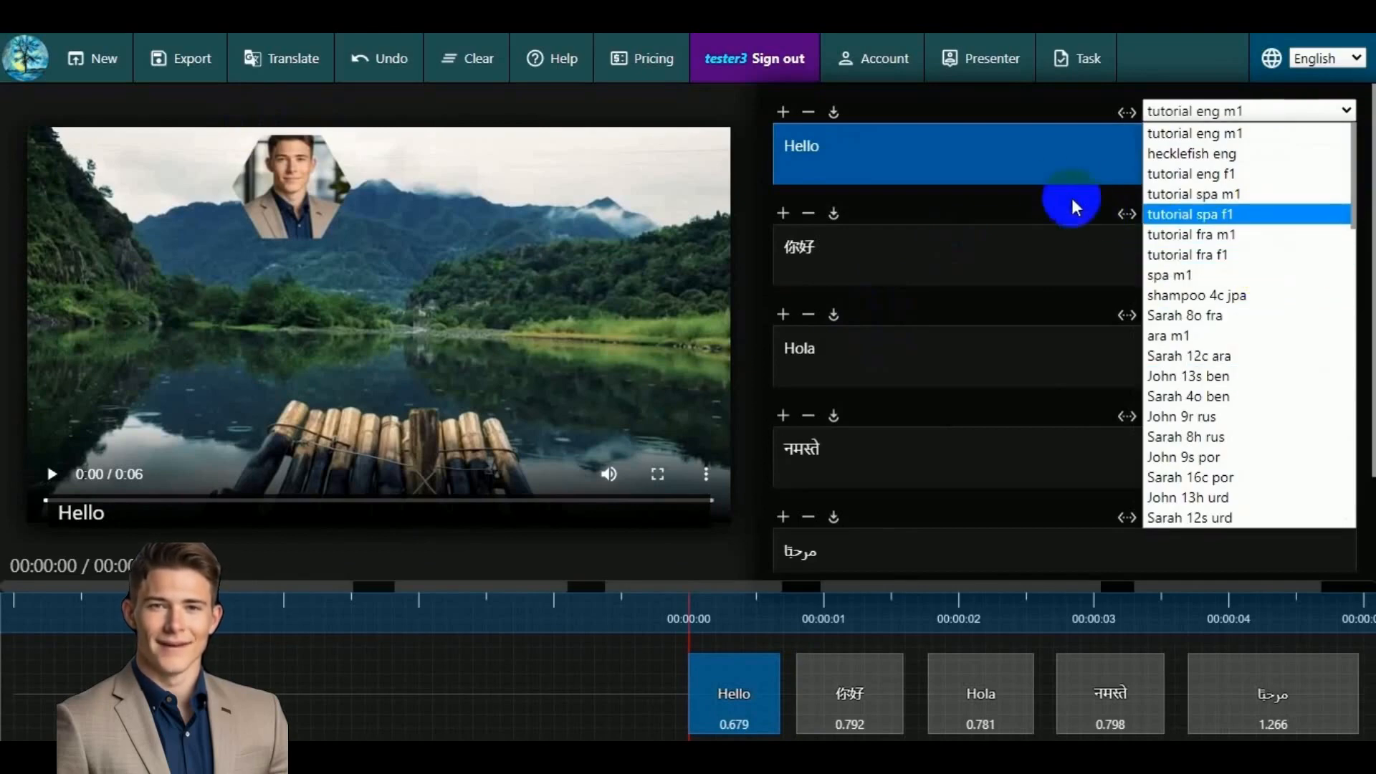
{"action": "left_click", "coordinate": [976, 110]}
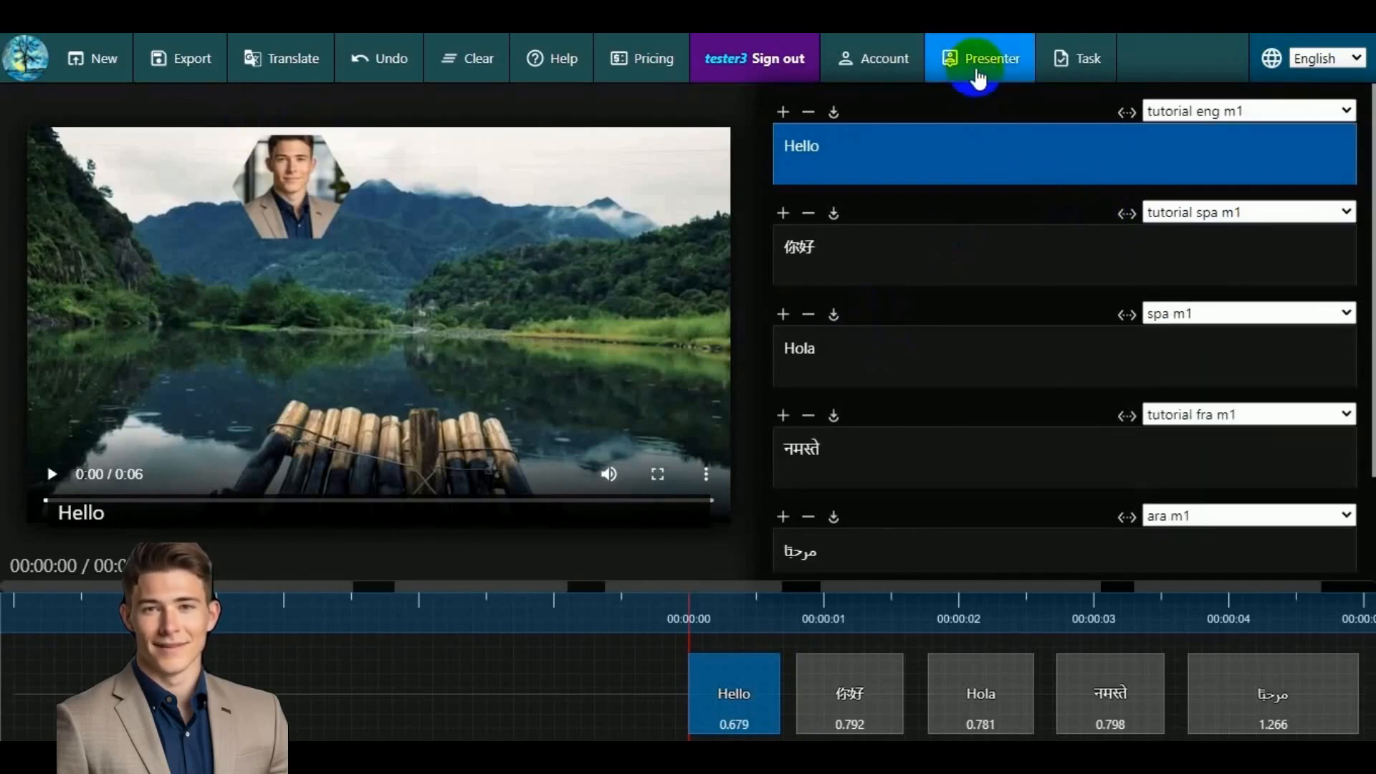
{"action": "left_click", "coordinate": [973, 59]}
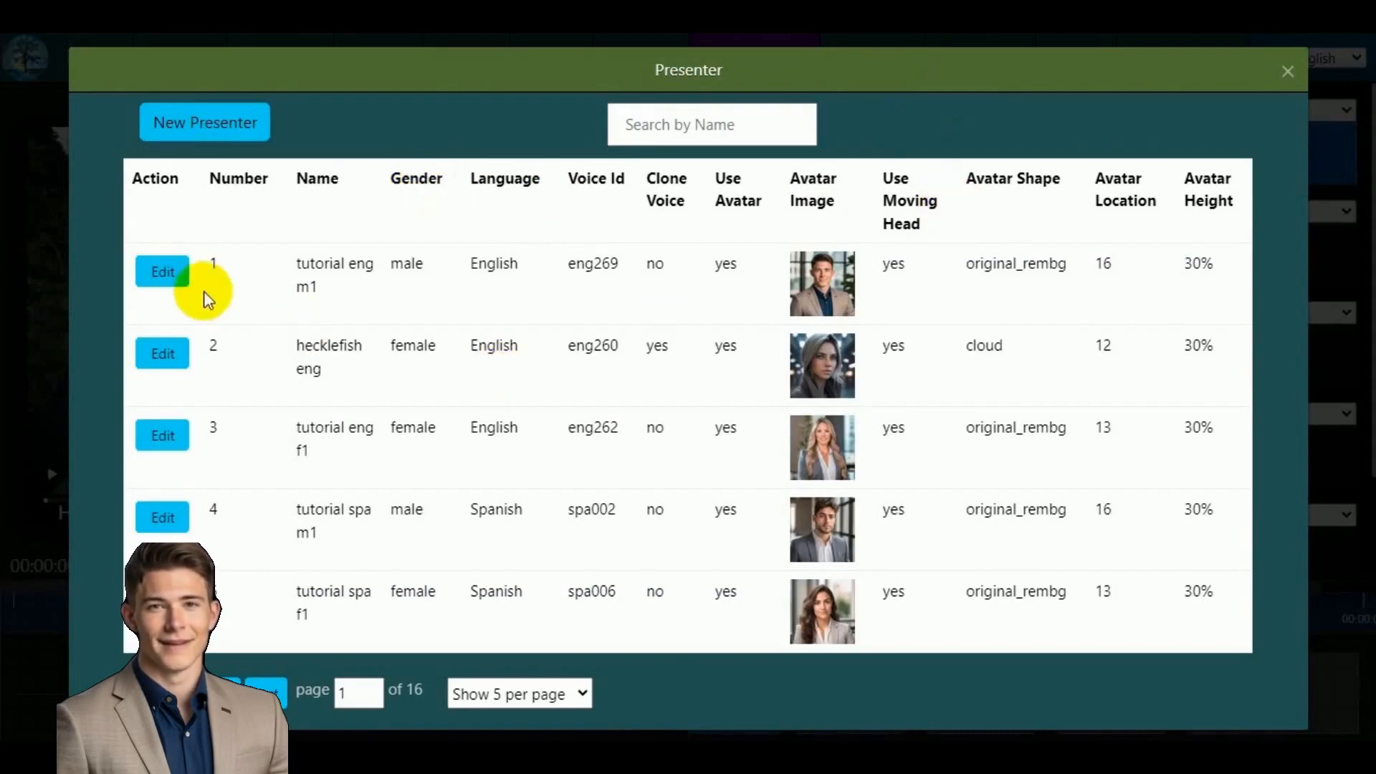
{"action": "left_click", "coordinate": [175, 275]}
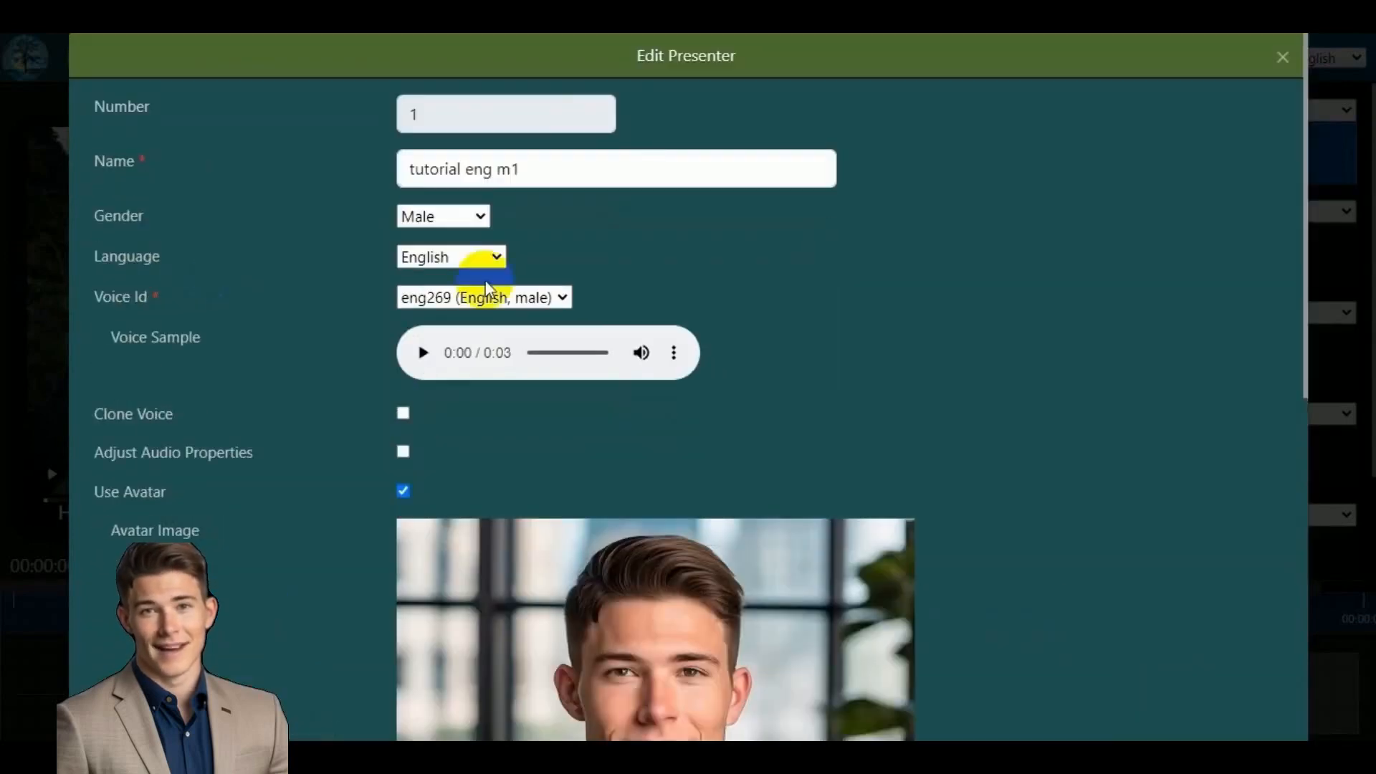
- Examine the gender, language and voice ID options of the presenter "tutorial eng m1" without changing them
{"action": "left_click", "coordinate": [480, 217]}
{"action": "left_click", "coordinate": [480, 216]}
{"action": "left_click", "coordinate": [498, 258]}
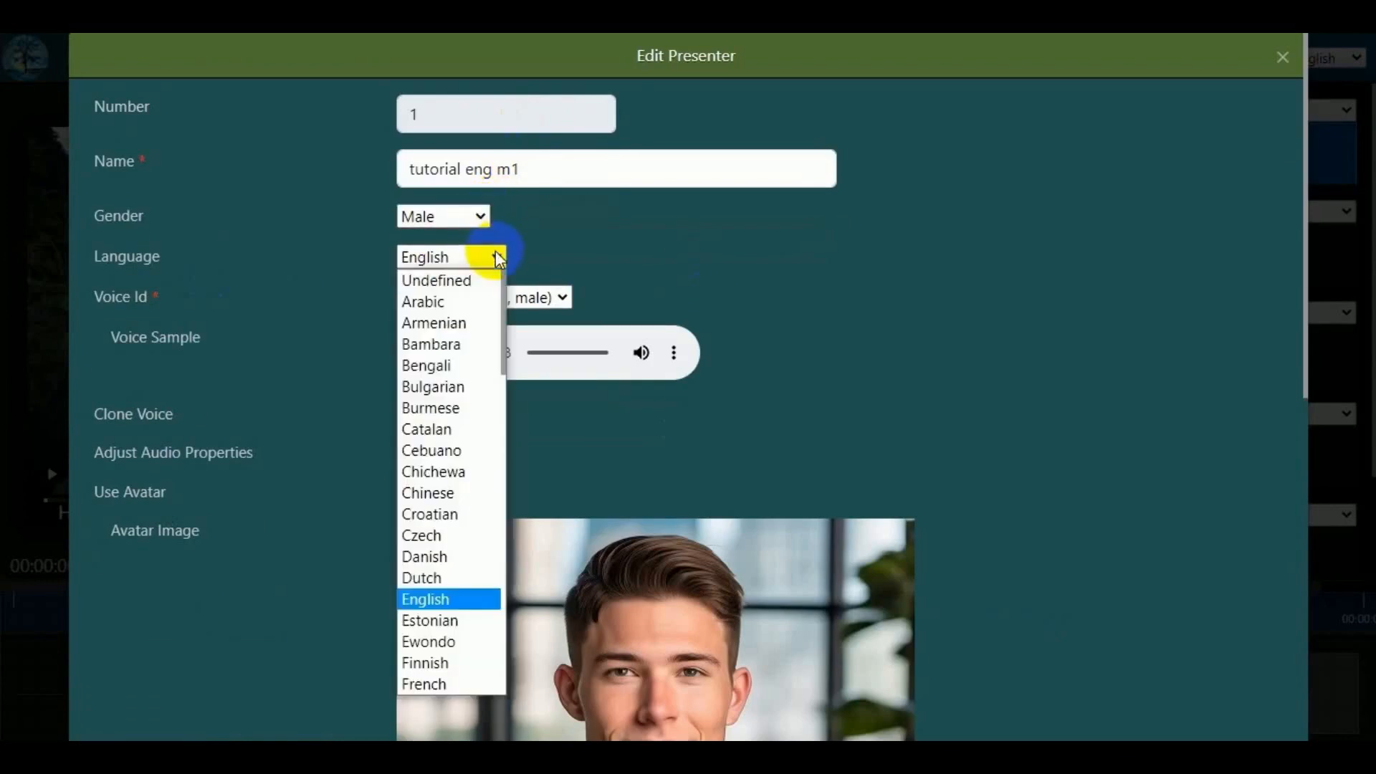
{"action": "scroll", "coordinate": [451, 430], "scroll_direction": "down", "scroll_amount": 3}
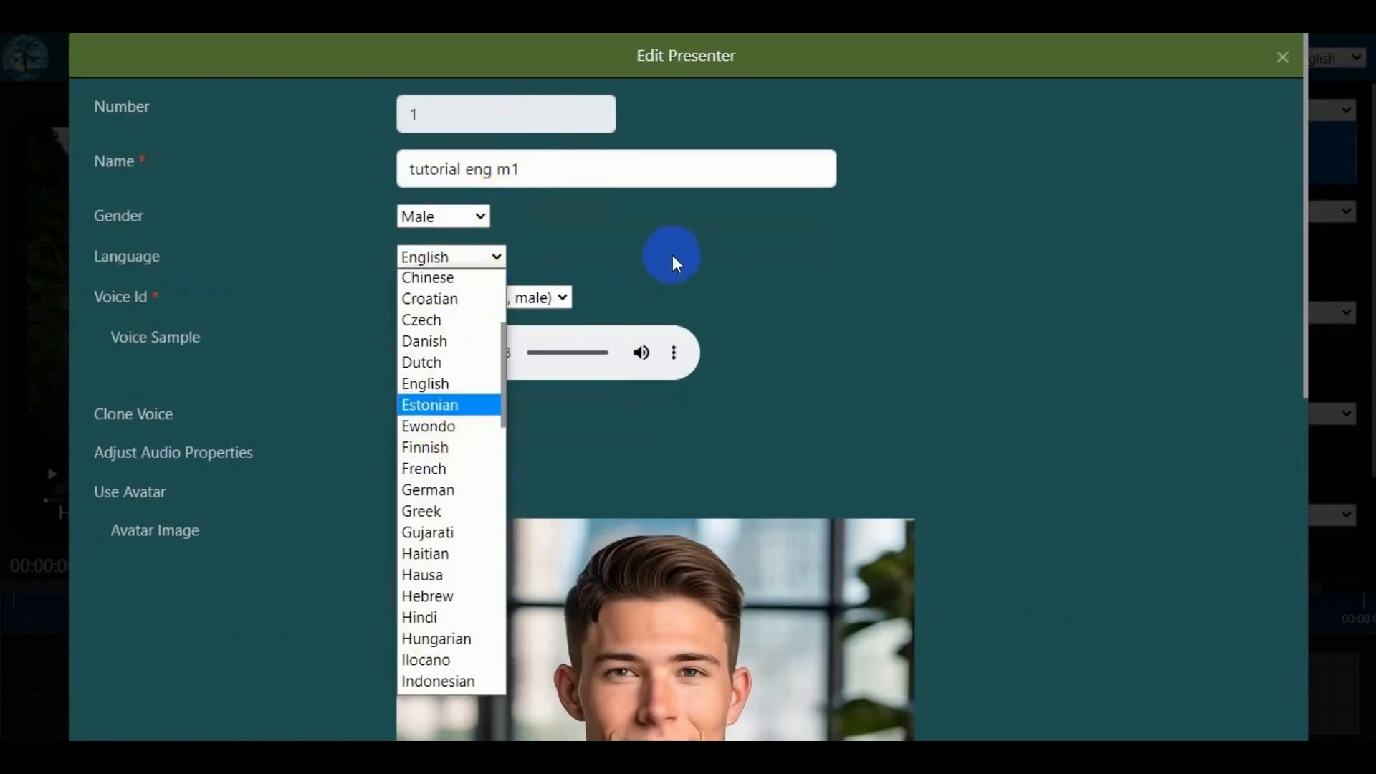
{"action": "left_click", "coordinate": [676, 261]}
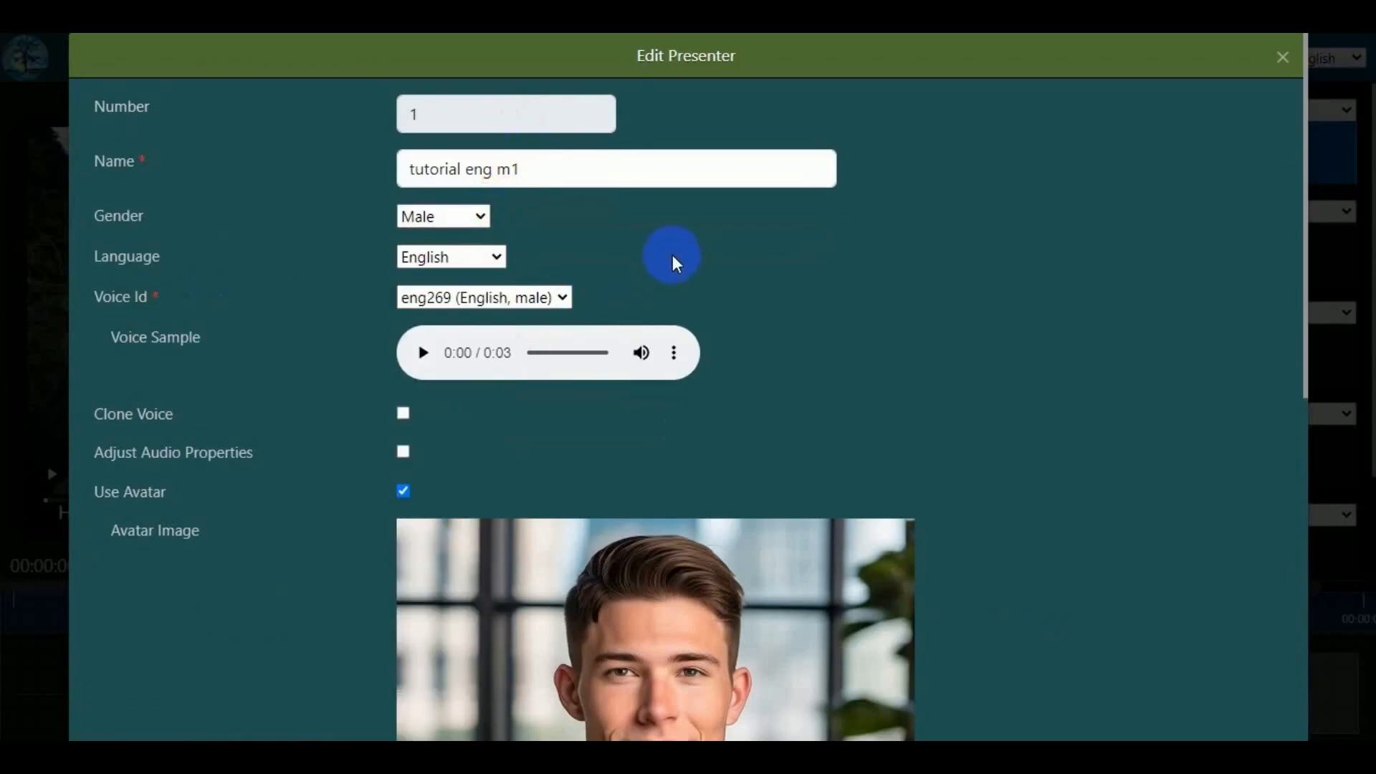
{"action": "left_click", "coordinate": [567, 304]}
{"action": "scroll", "coordinate": [494, 459], "scroll_direction": "up", "scroll_amount": 8}
{"action": "scroll", "coordinate": [505, 469], "scroll_direction": "down", "scroll_amount": 5}
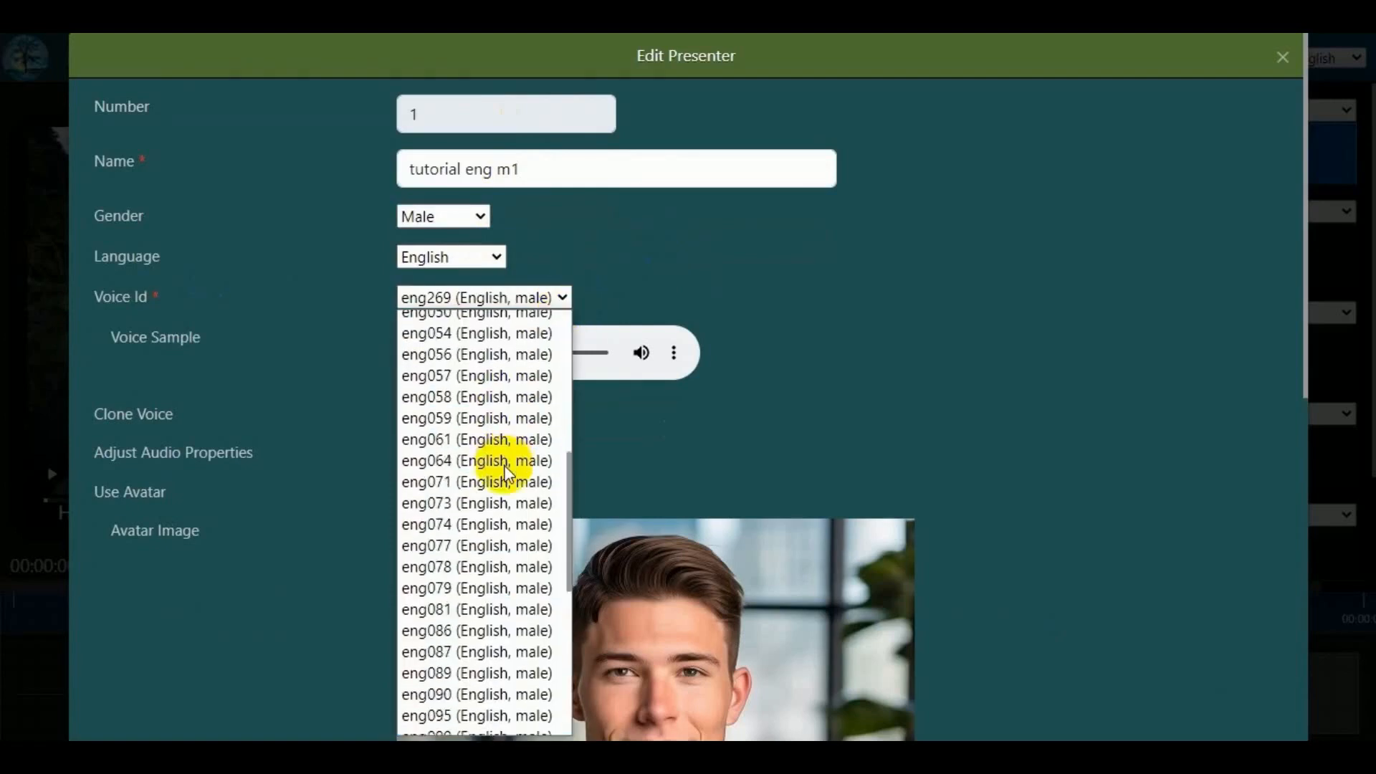
{"action": "scroll", "coordinate": [505, 473], "scroll_direction": "down", "scroll_amount": 5}
{"action": "left_click", "coordinate": [837, 358]}
{"action": "scroll", "coordinate": [840, 360], "scroll_direction": "down", "scroll_amount": 3}
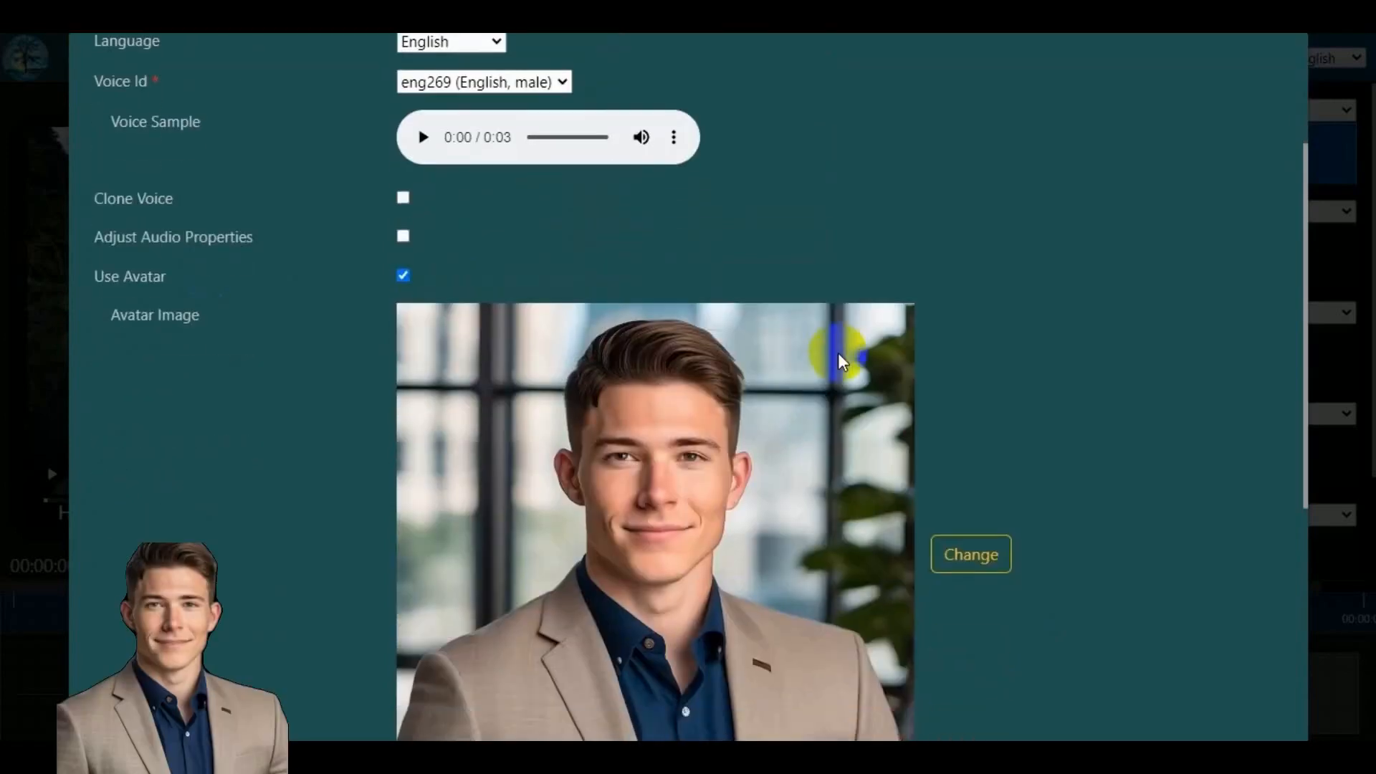
- Try out the presenter's Clone Voice, Adjust Audio Properties and Use Avatar options, restoring each to its original state
{"action": "left_click", "coordinate": [403, 198]}
{"action": "left_click", "coordinate": [403, 198]}
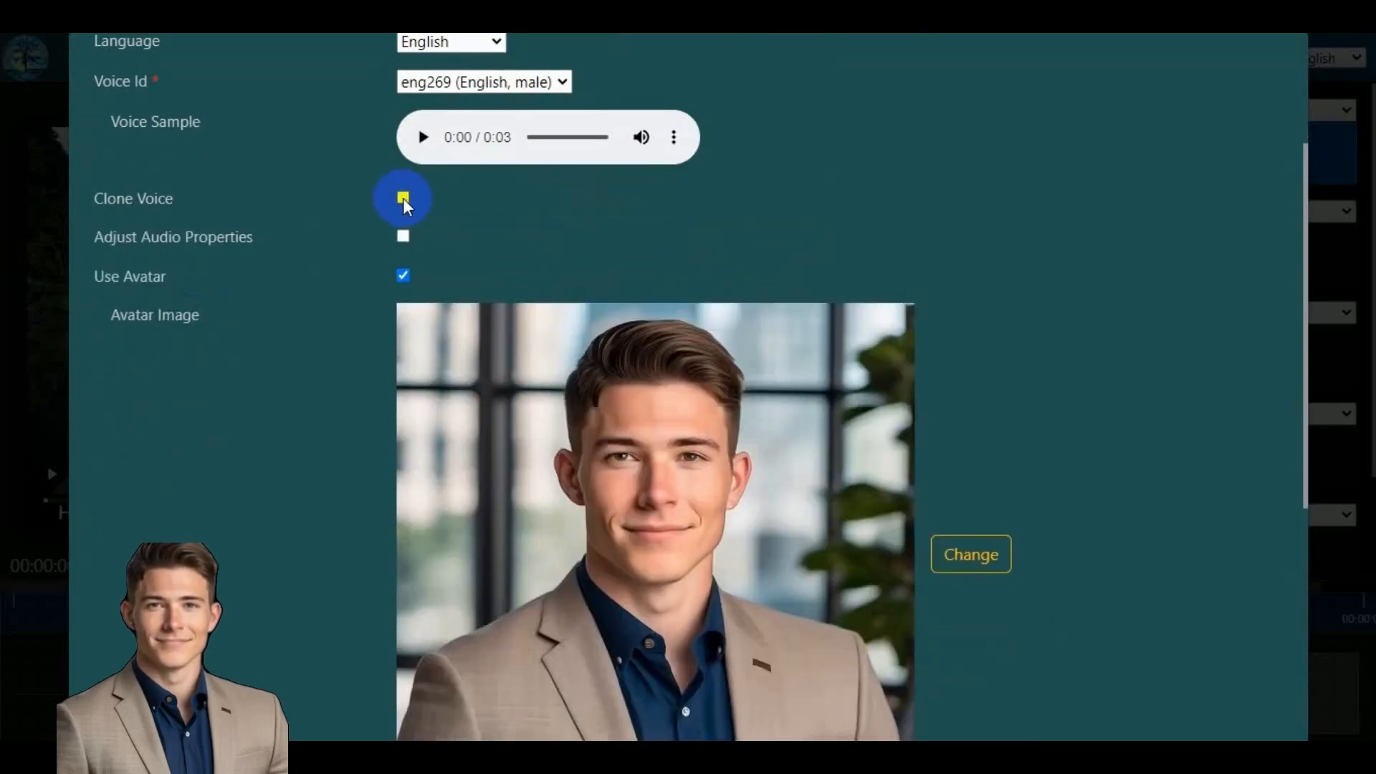
{"action": "left_click", "coordinate": [403, 236]}
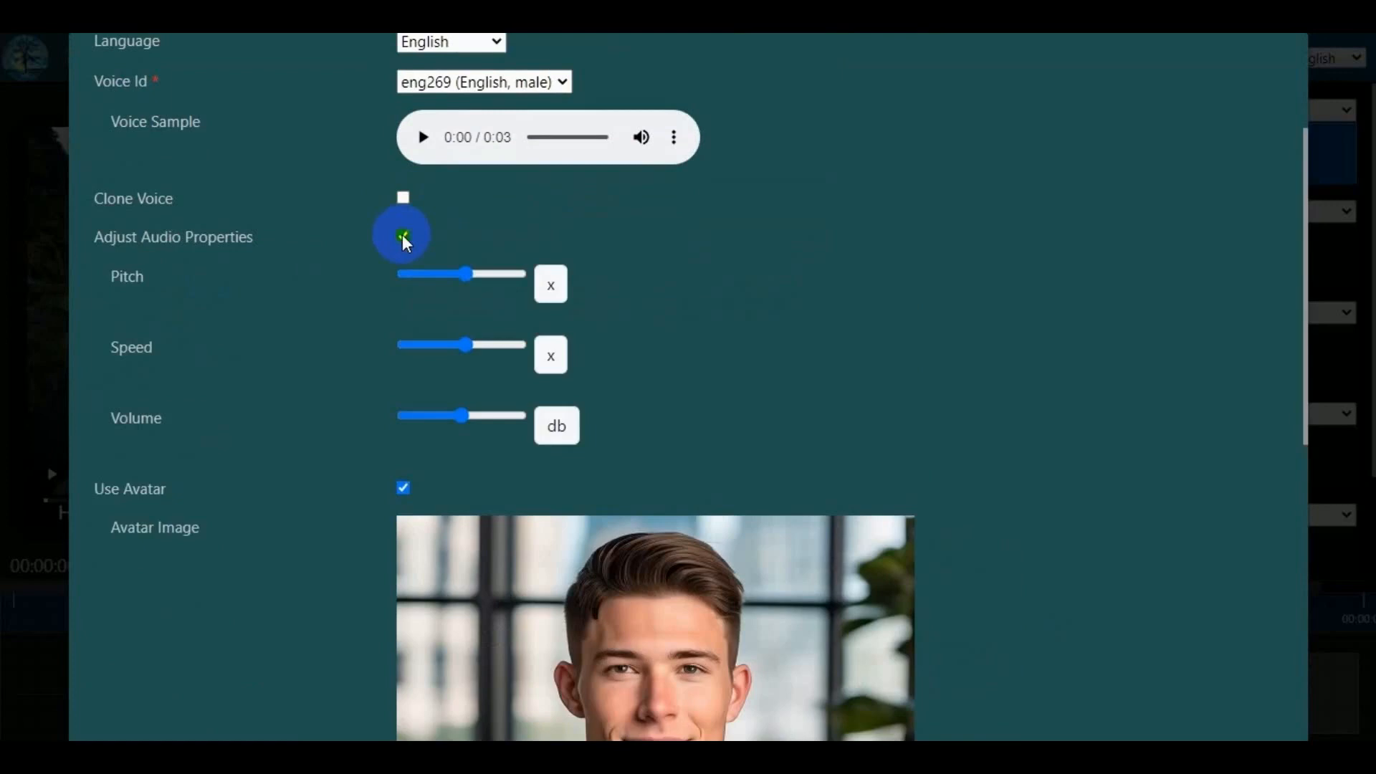
{"action": "left_click", "coordinate": [404, 237]}
{"action": "left_click", "coordinate": [403, 277]}
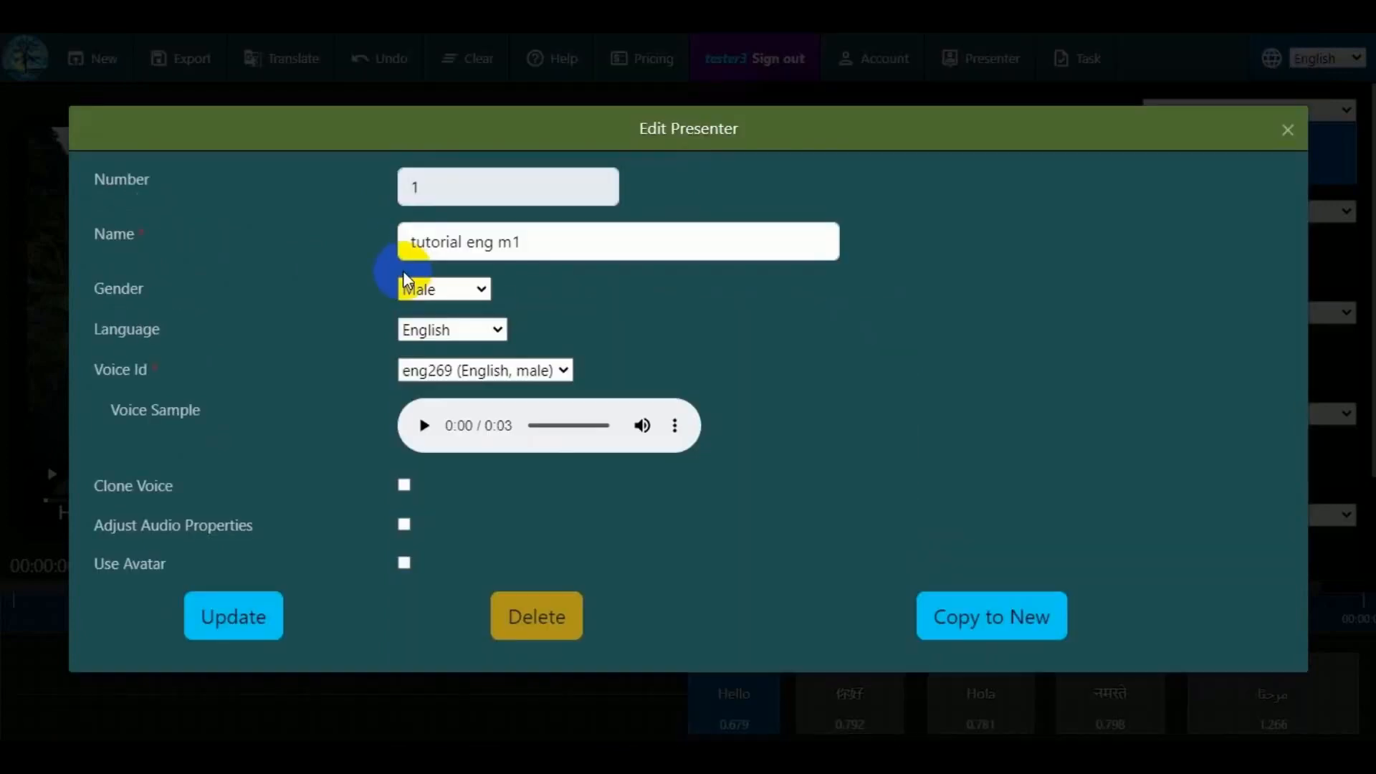
{"action": "left_click", "coordinate": [404, 563]}
- View the presenter's avatar image and the available Avatar Shape options without changing the shape
{"action": "scroll", "coordinate": [875, 430], "scroll_direction": "down", "scroll_amount": 5}
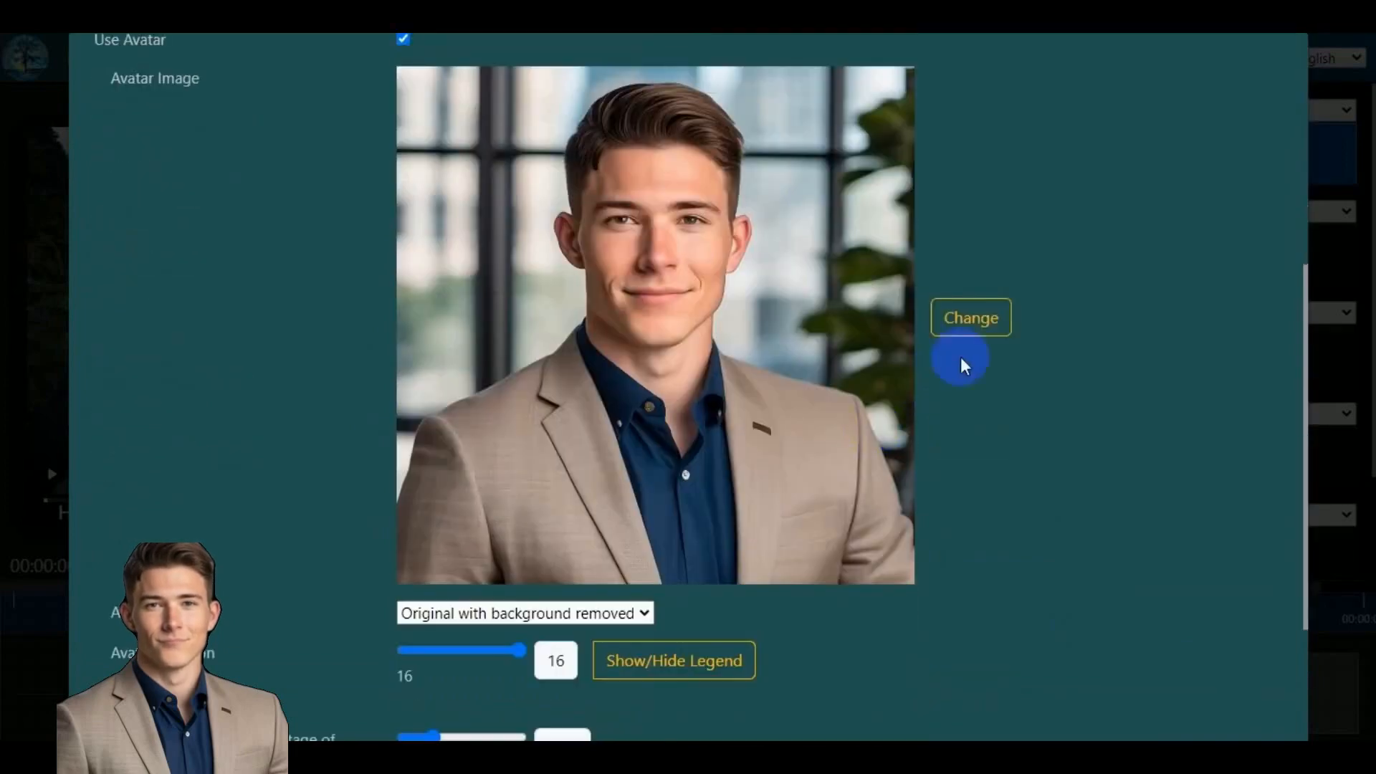
{"action": "scroll", "coordinate": [970, 470], "scroll_direction": "down", "scroll_amount": 1}
{"action": "scroll", "coordinate": [970, 471], "scroll_direction": "down", "scroll_amount": 3}
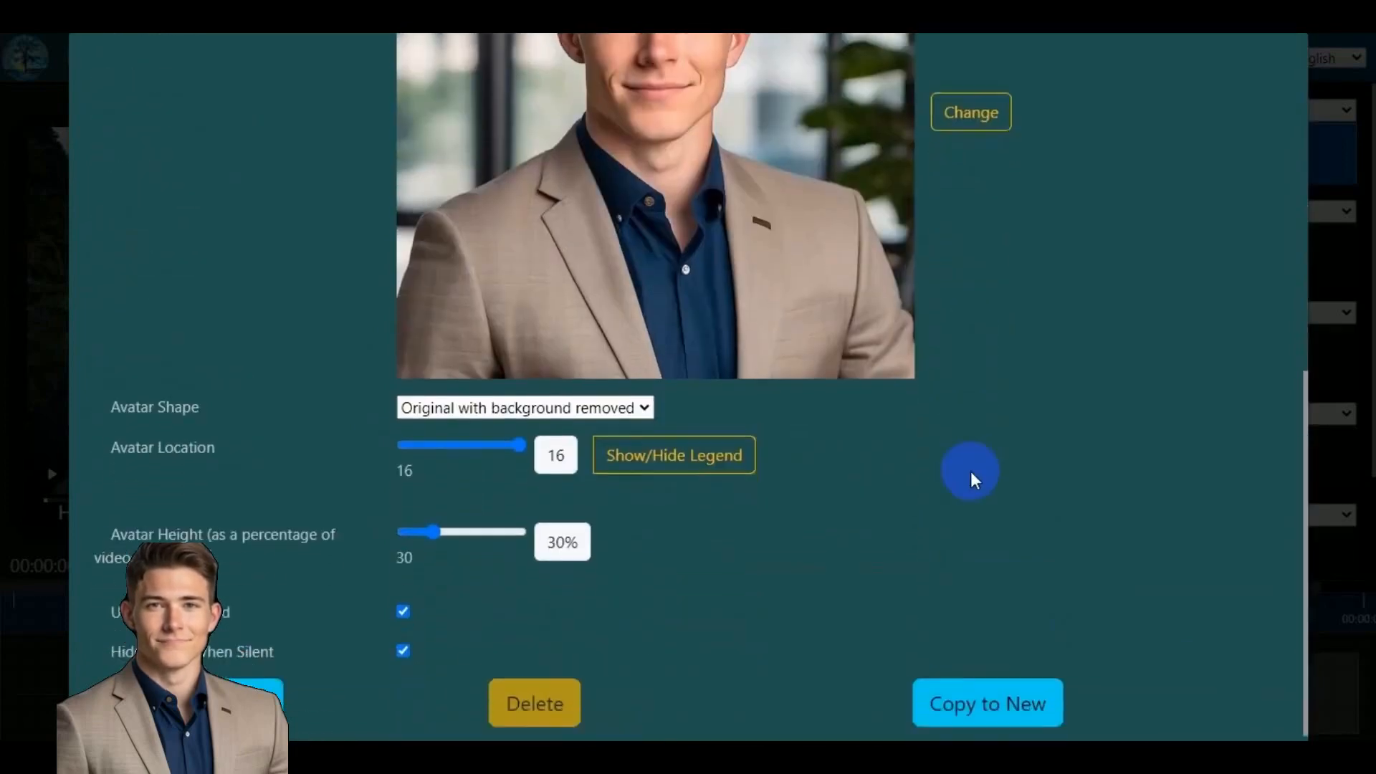
{"action": "left_click", "coordinate": [583, 397]}
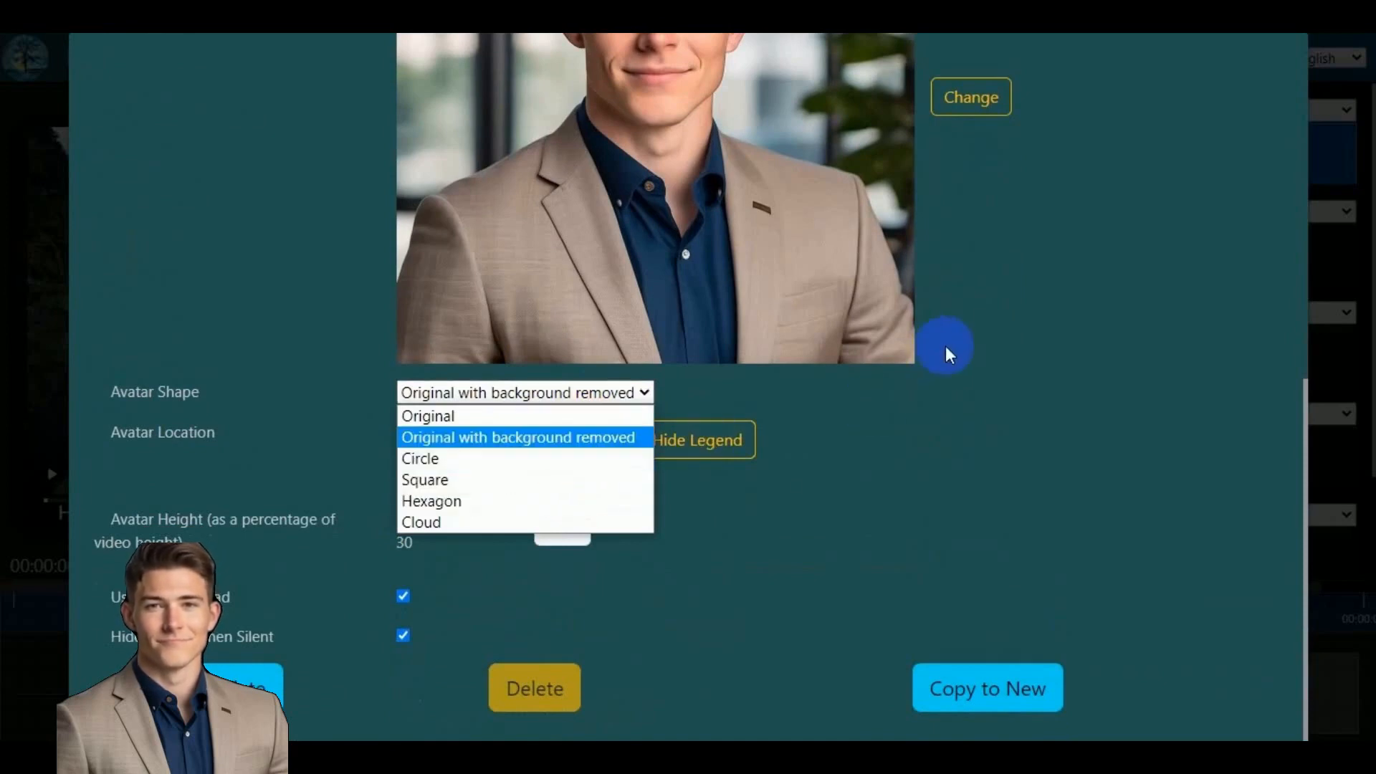
{"action": "left_click", "coordinate": [1000, 354]}
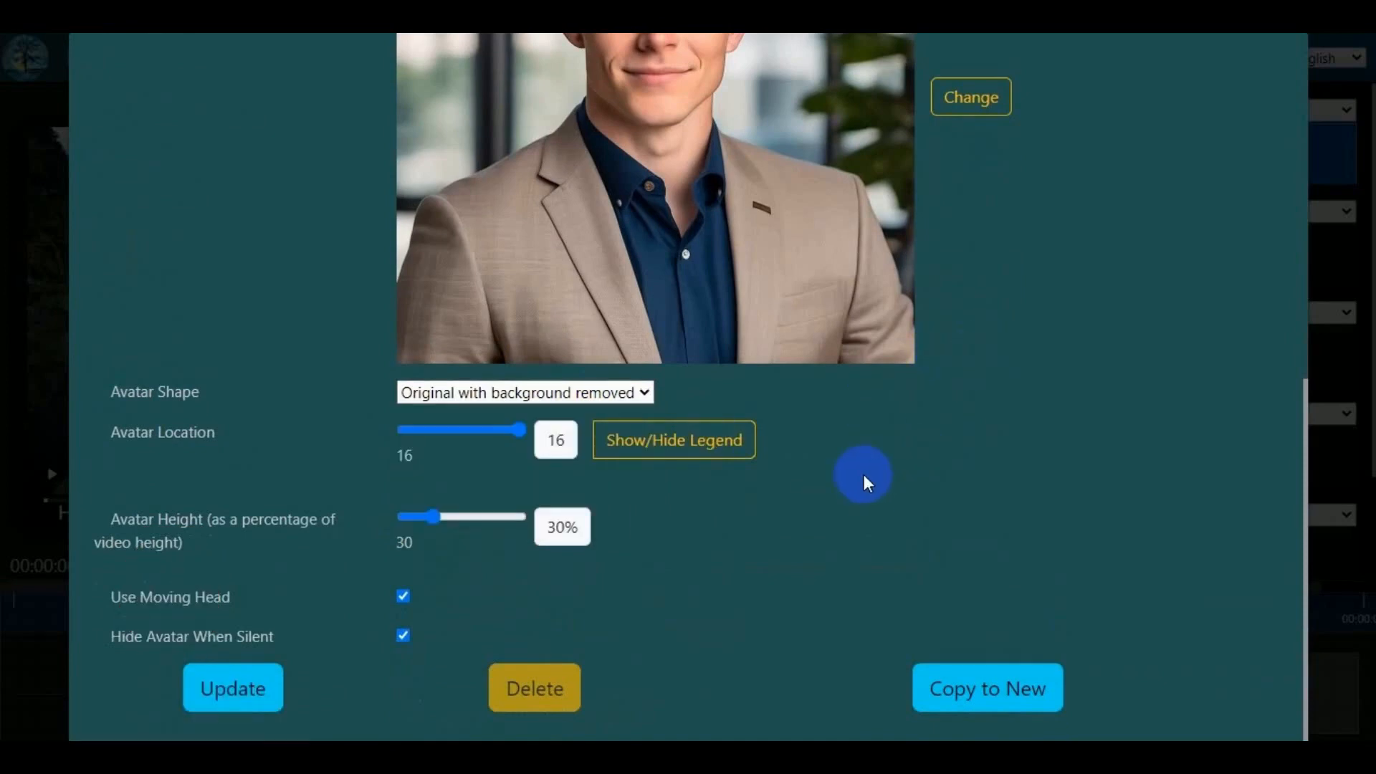
- Show and hide the legend of avatar locations, and close the presenter form and the presenter list without updating anything
{"action": "left_click", "coordinate": [714, 438]}
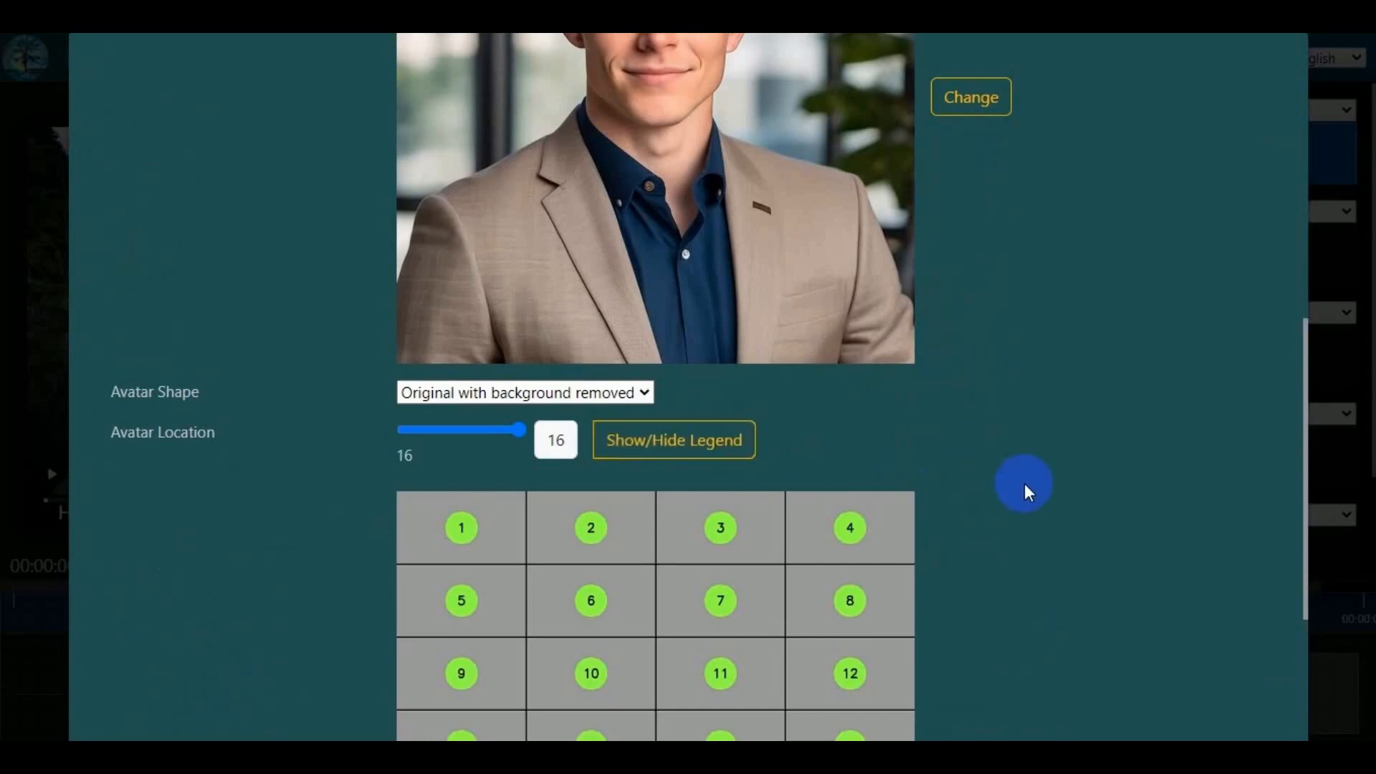
{"action": "scroll", "coordinate": [1024, 483], "scroll_direction": "down", "scroll_amount": 4}
{"action": "scroll", "coordinate": [1024, 483], "scroll_direction": "up", "scroll_amount": 2}
{"action": "left_click", "coordinate": [714, 264]}
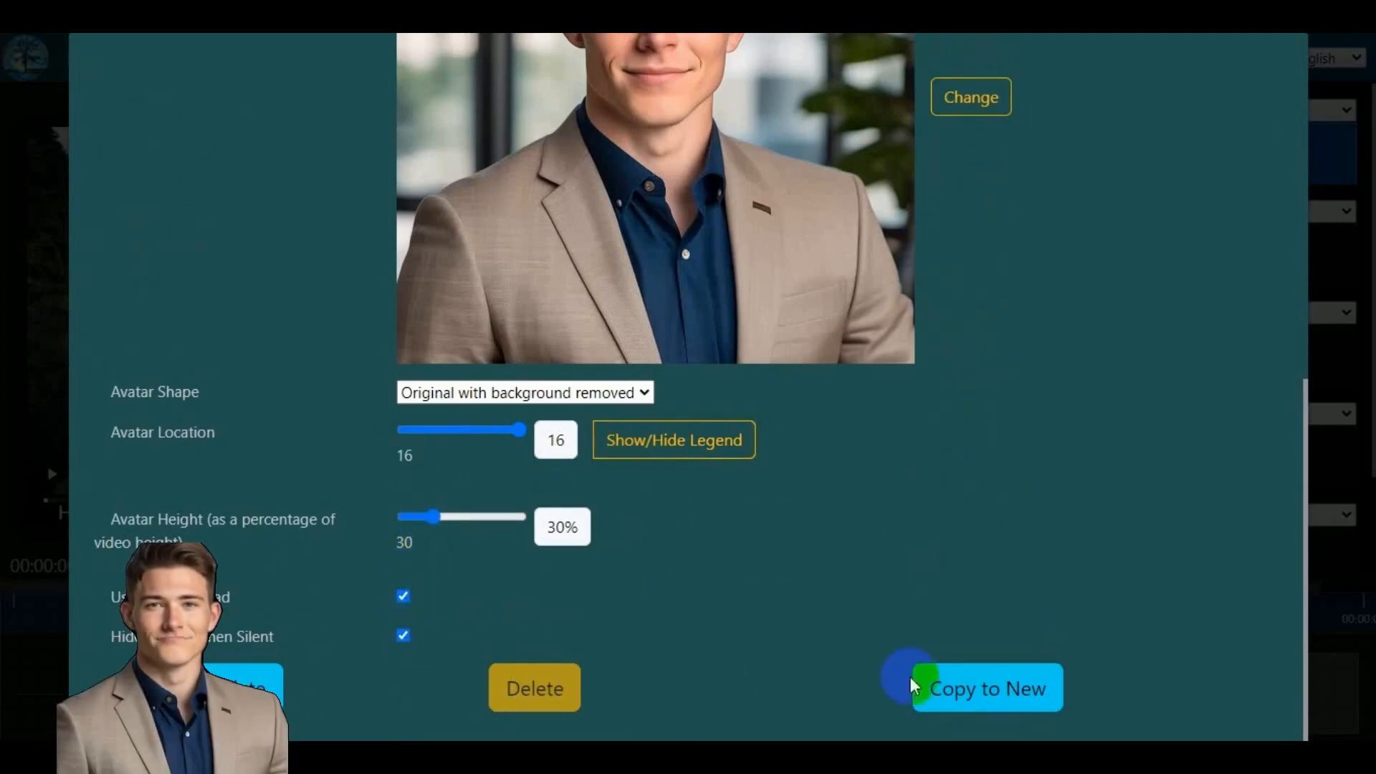
{"action": "left_click", "coordinate": [962, 690]}
{"action": "scroll", "coordinate": [1043, 298], "scroll_direction": "up", "scroll_amount": 10}
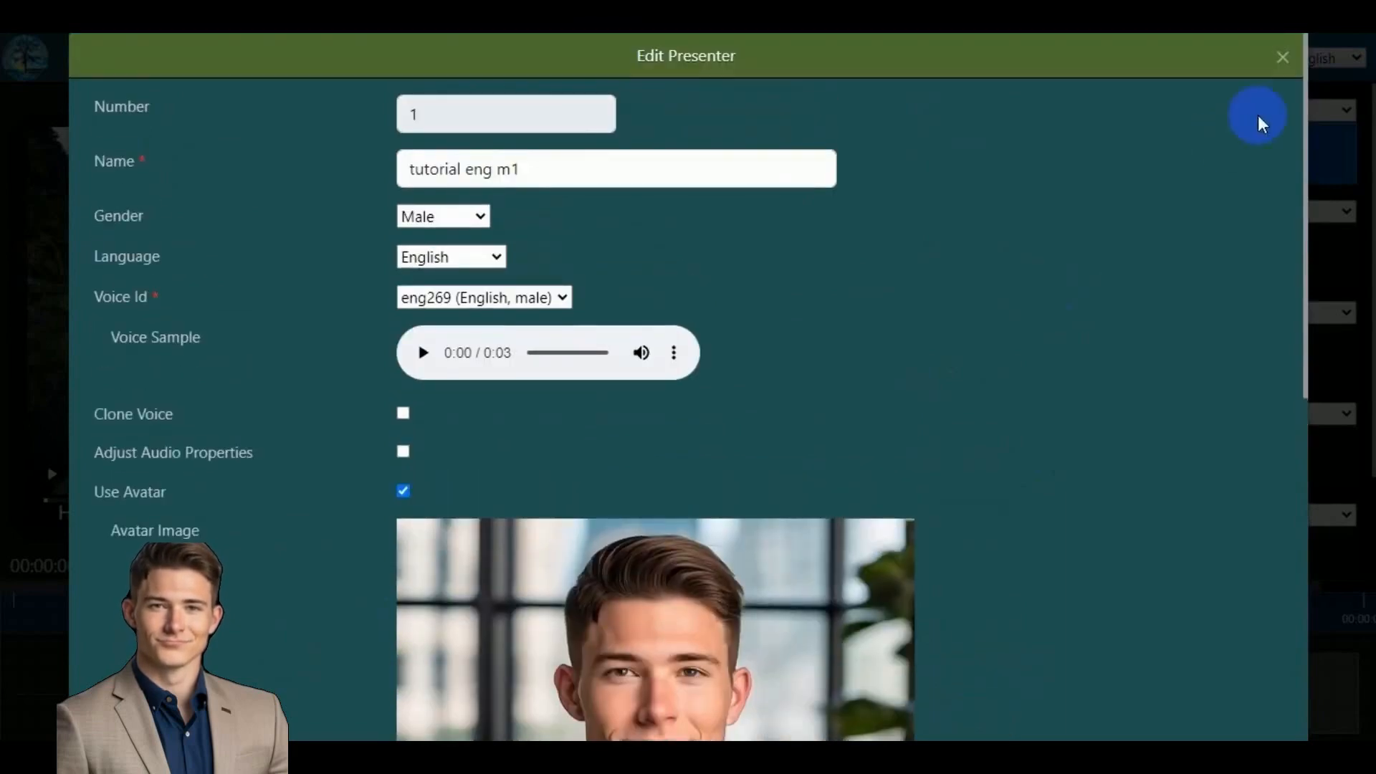
{"action": "left_click", "coordinate": [1281, 57]}
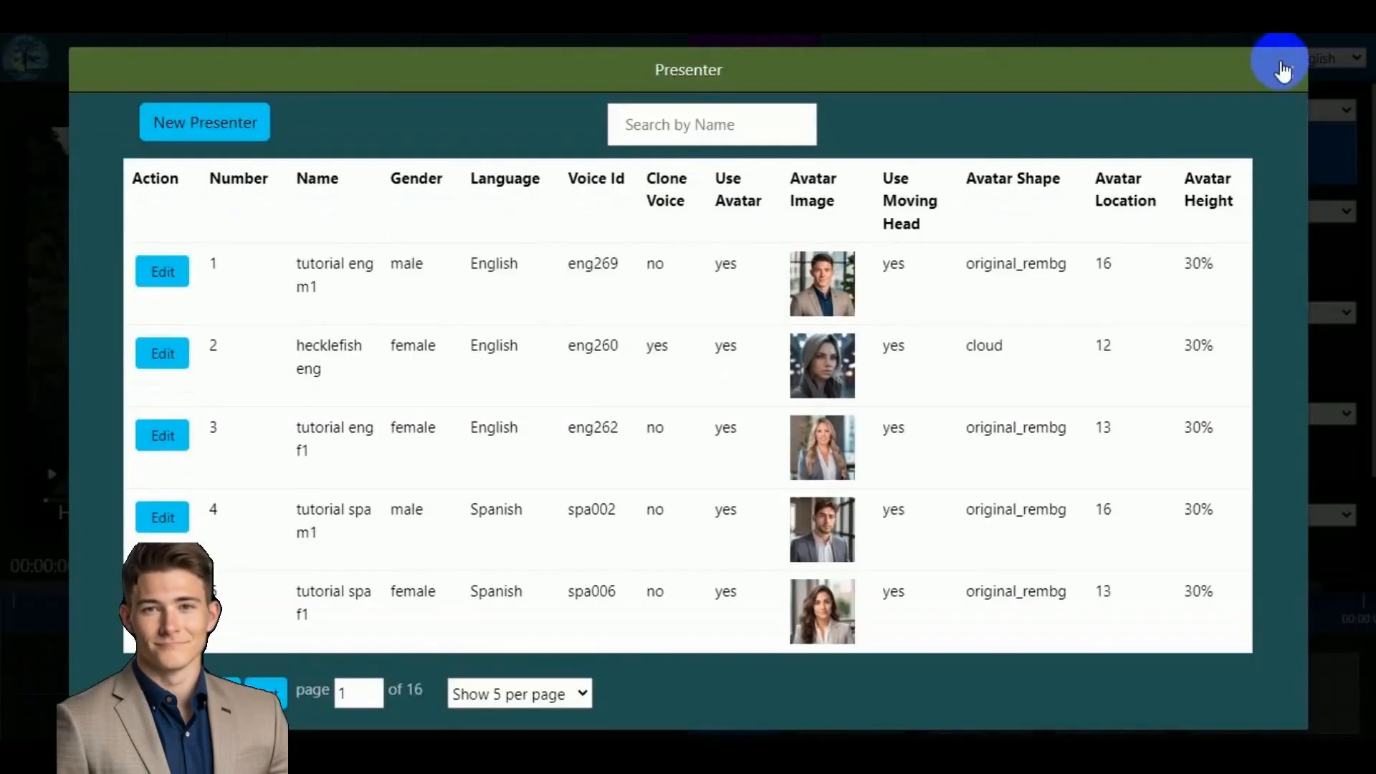
{"action": "left_click", "coordinate": [1286, 72]}
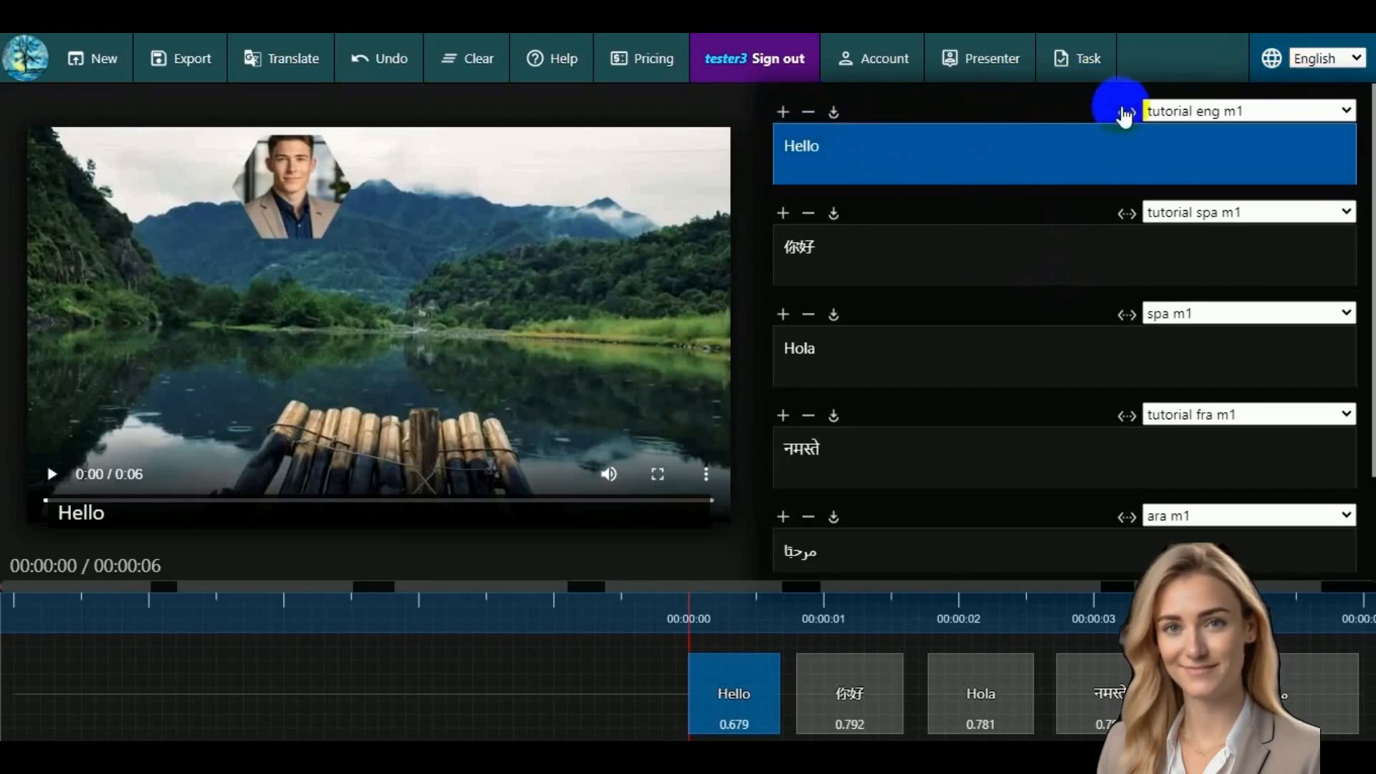
- Try assigning the presenter "ara m1" to the "Hello" subtitle and undo that change
{"action": "left_click", "coordinate": [1209, 112]}
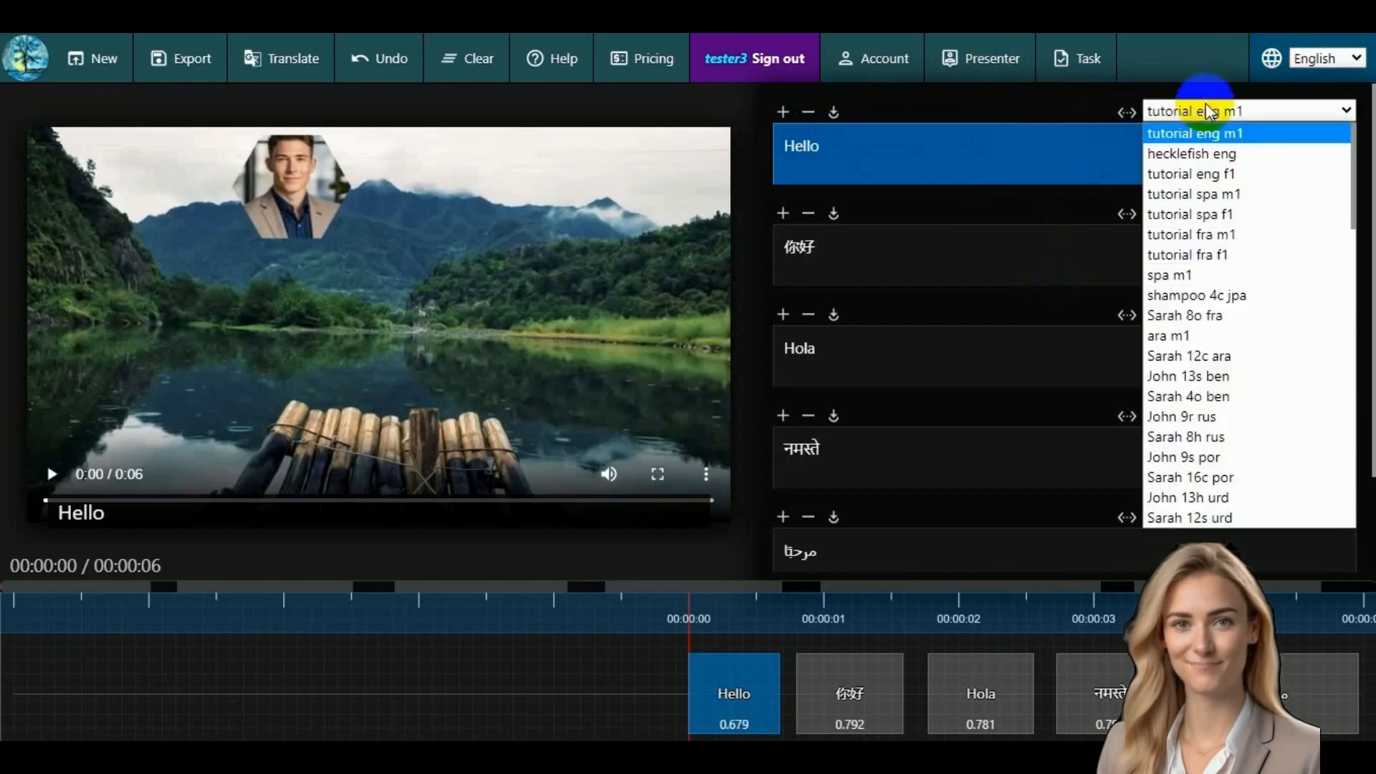
{"action": "left_click", "coordinate": [1212, 336]}
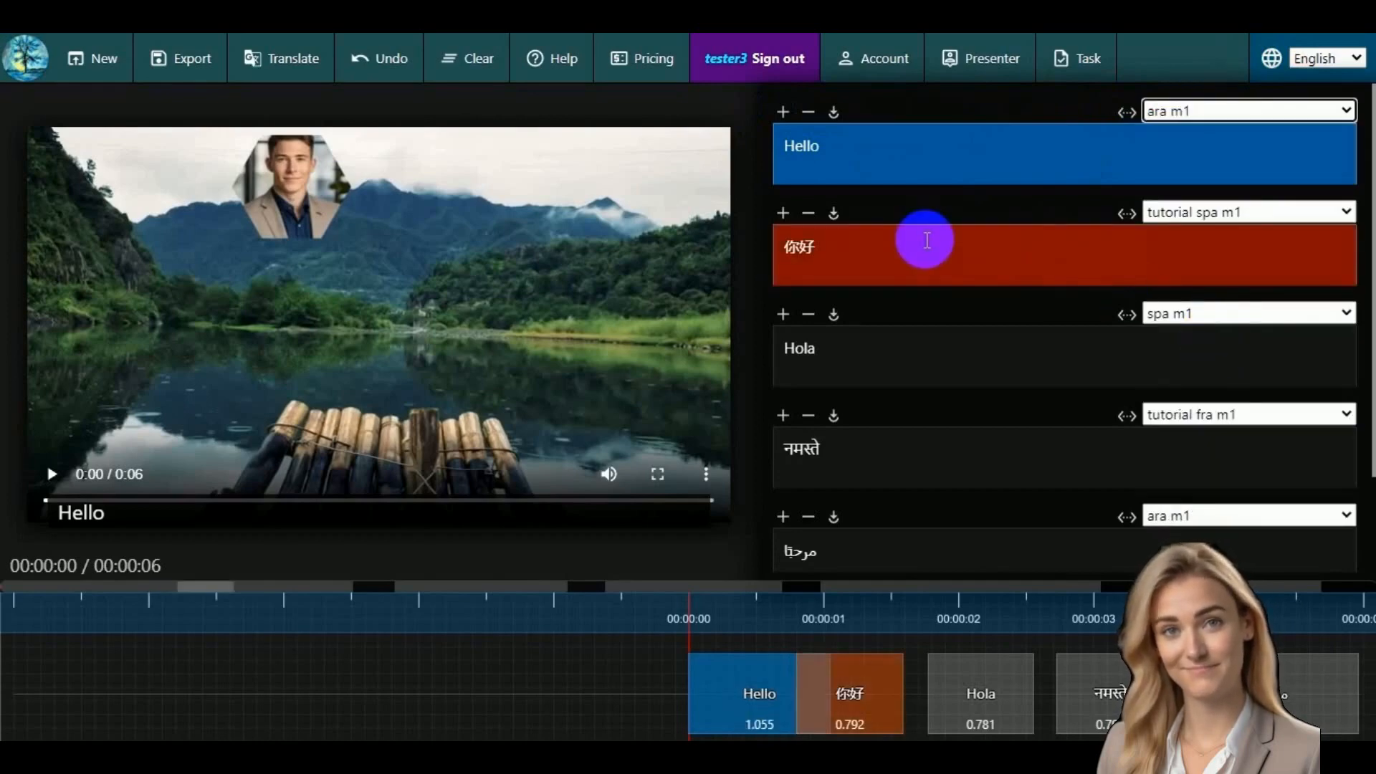
{"action": "left_click", "coordinate": [385, 60]}
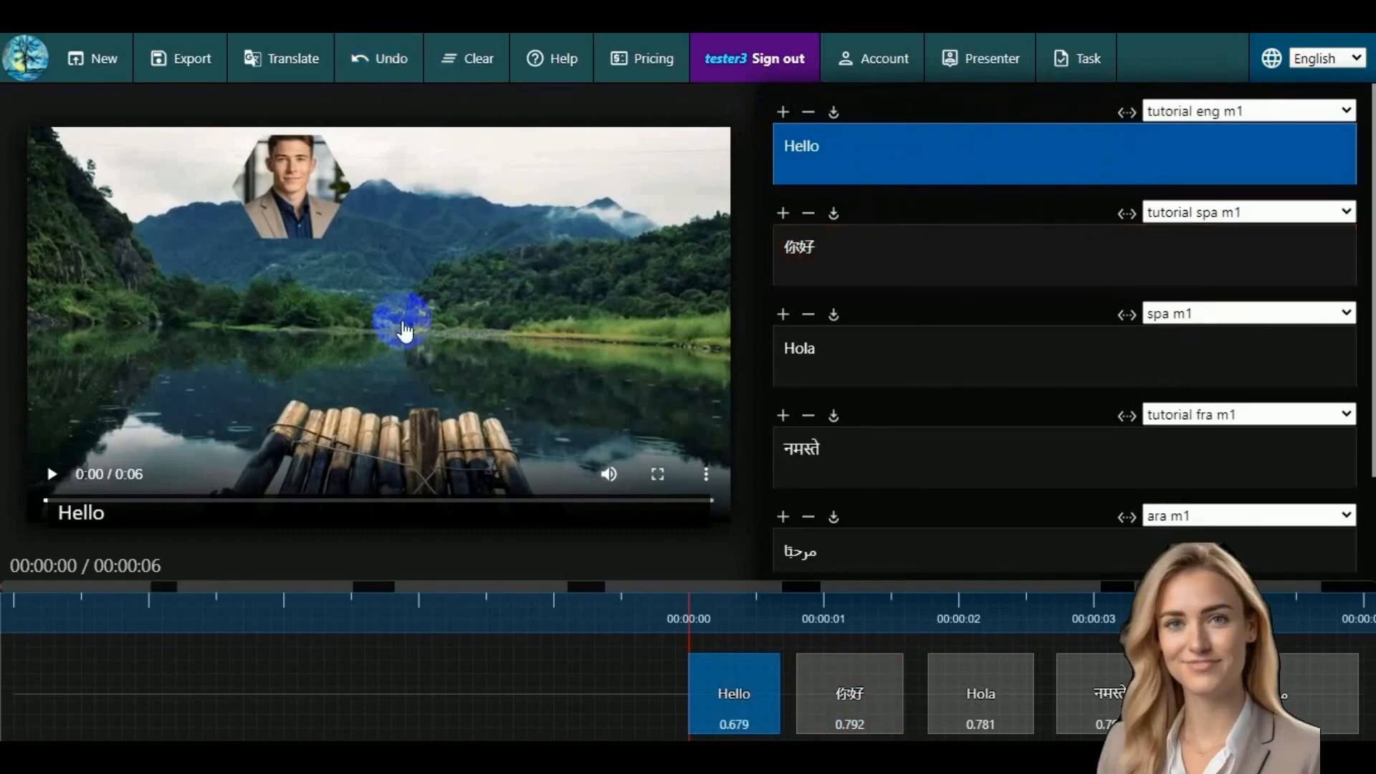
- Play the demo video, view the task history and the form for submitting the current task, and close both without submitting
{"action": "left_click", "coordinate": [404, 331]}
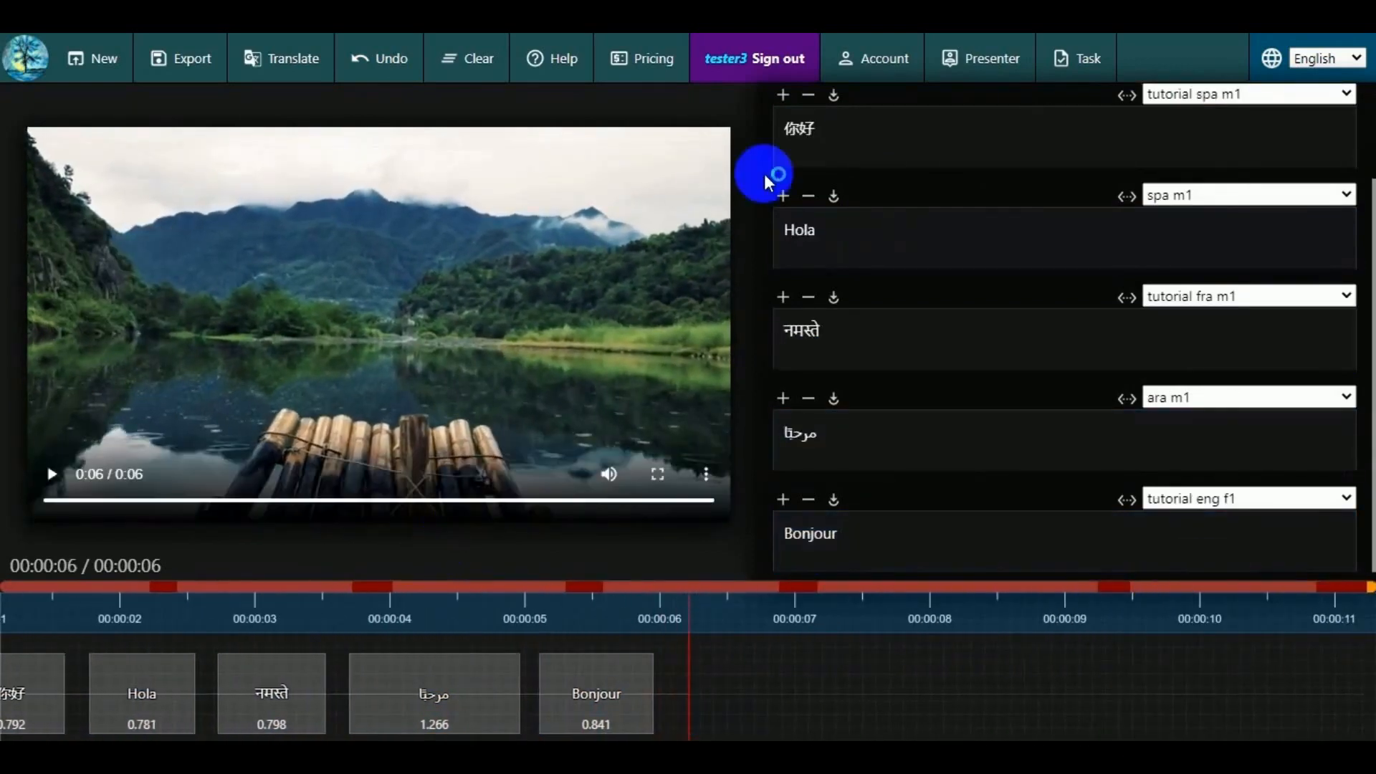
{"action": "left_click", "coordinate": [1089, 68]}
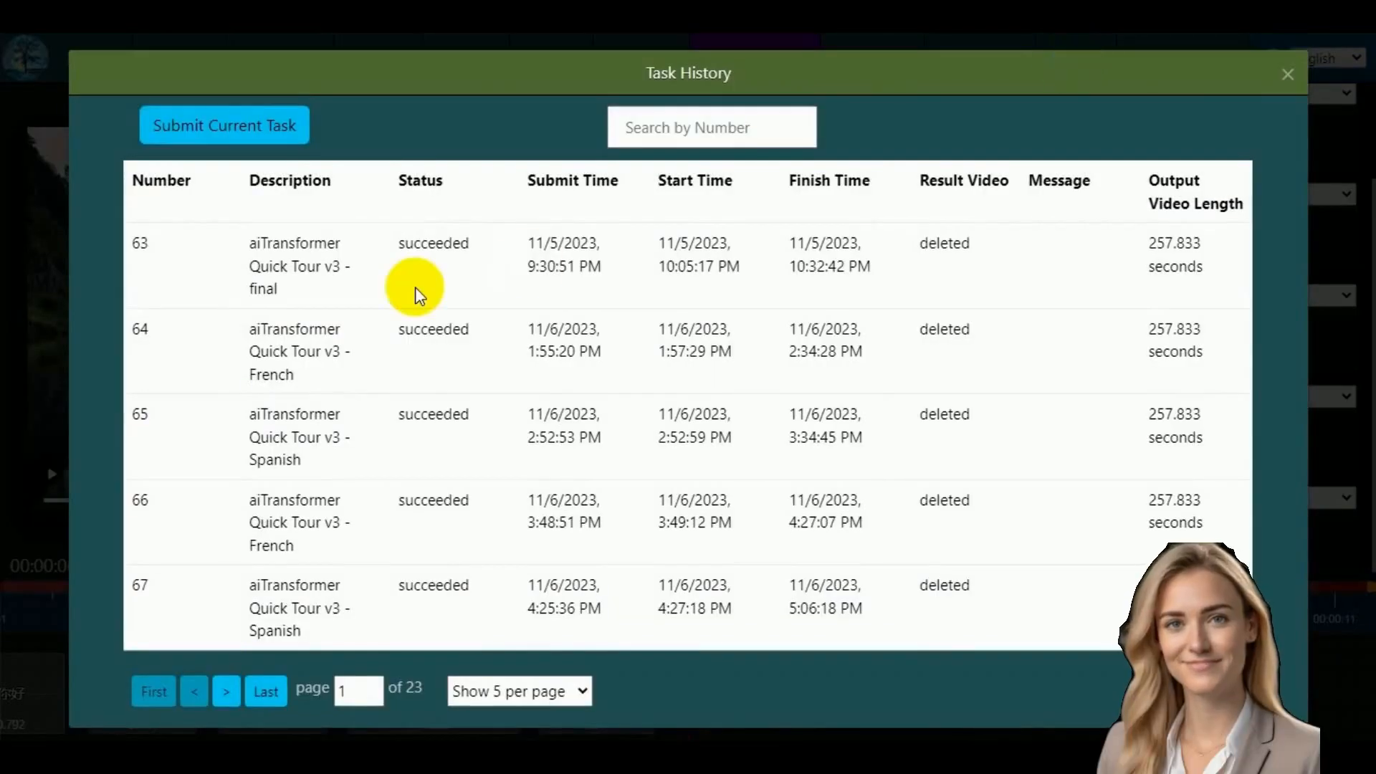
{"action": "left_click", "coordinate": [203, 134]}
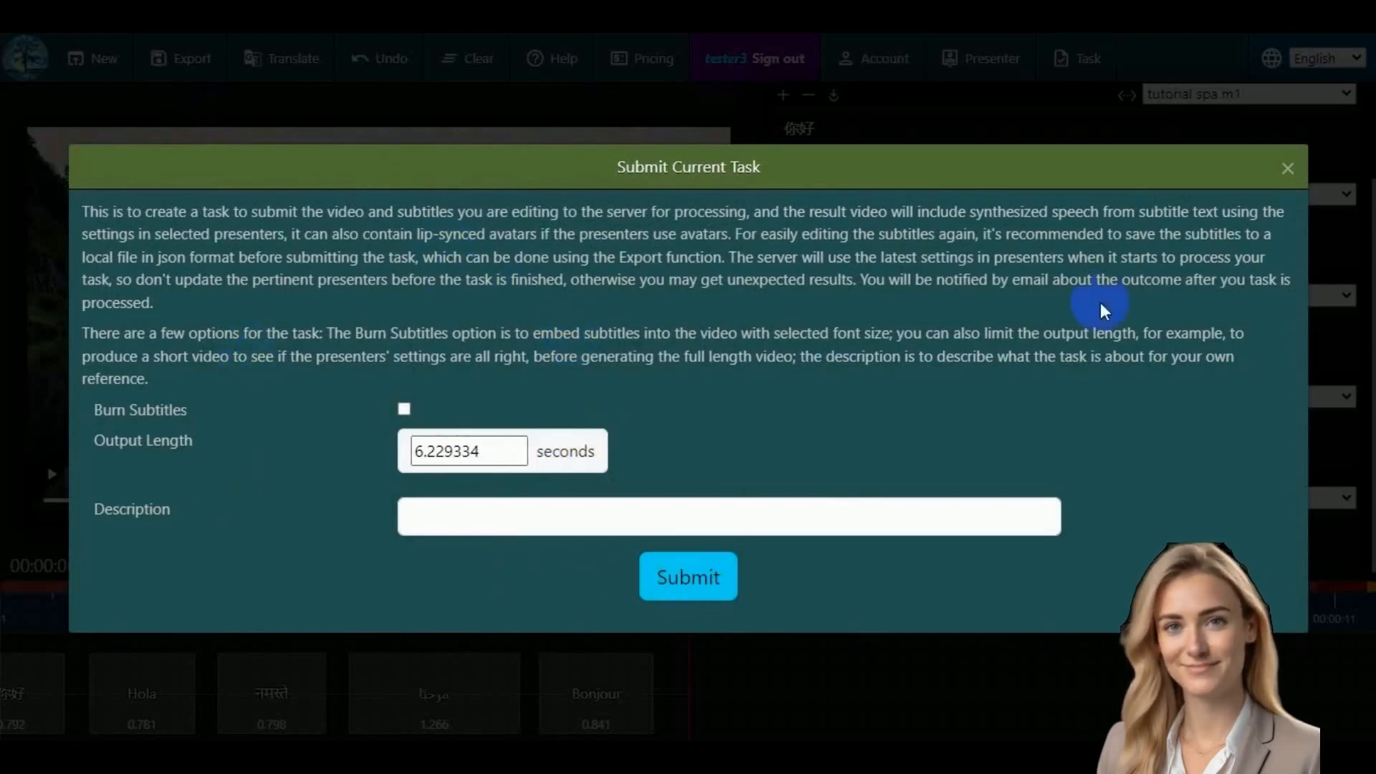
{"action": "left_click", "coordinate": [1287, 169]}
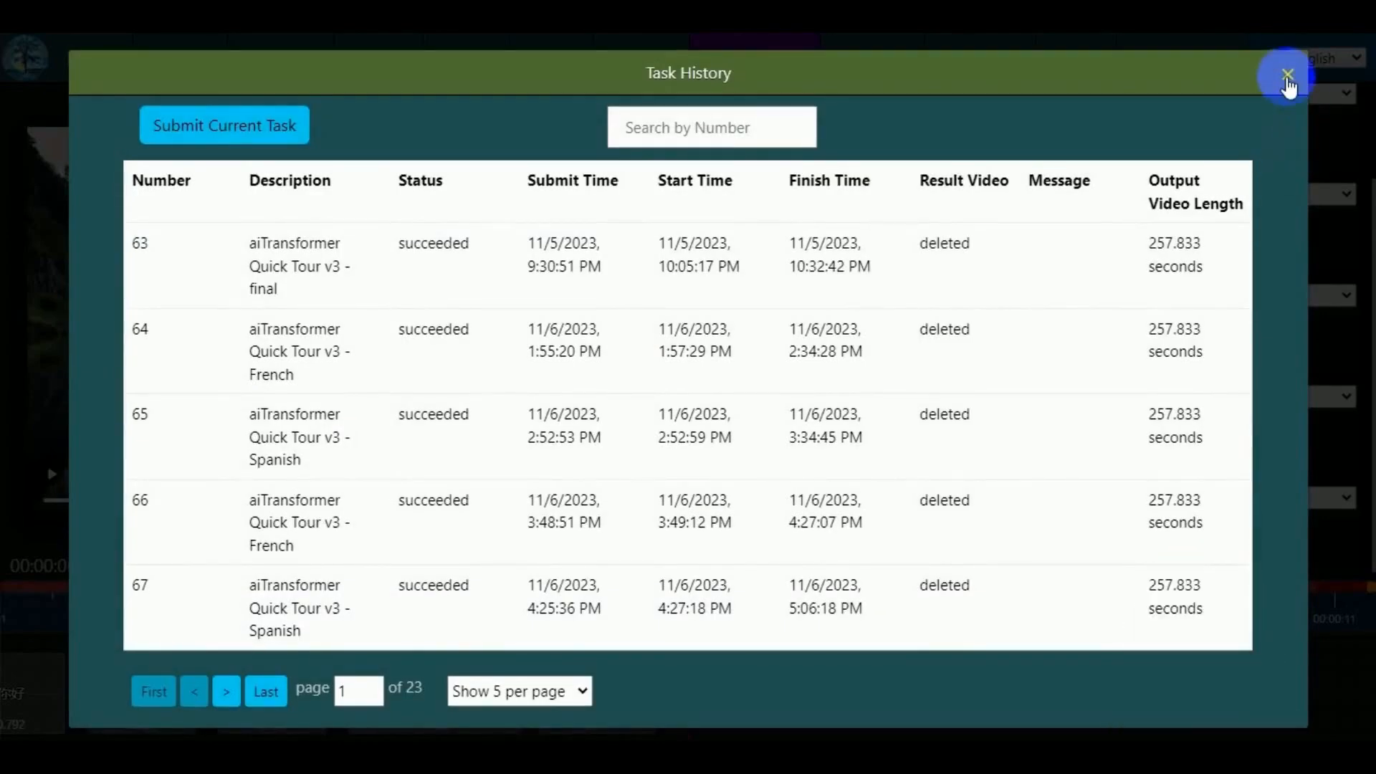
{"action": "left_click", "coordinate": [1288, 79]}
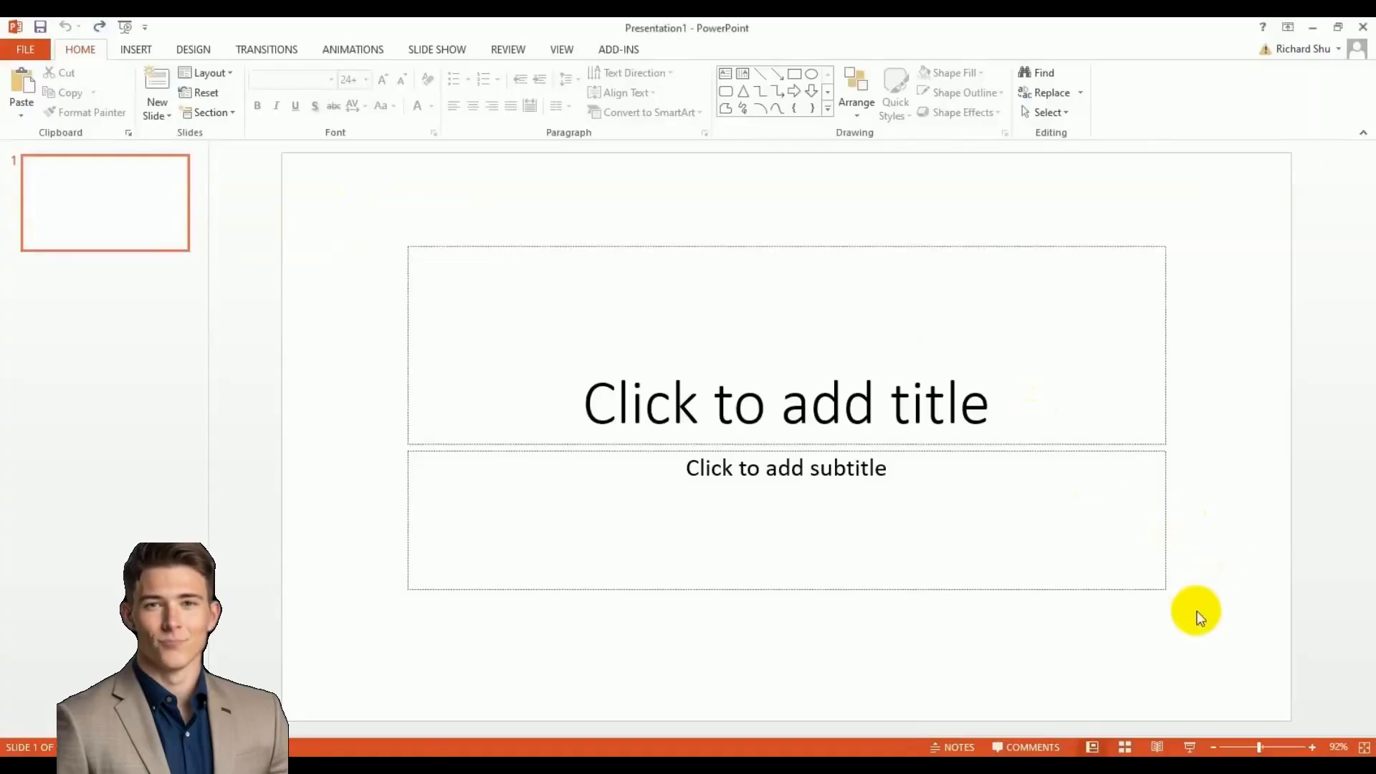
- In PowerPoint, delete the title and subtitle placeholders of the first slide and insert the snowman picture 00144-30854398.png
{"action": "left_click_drag", "start_coordinate": [1197, 611], "coordinate": [323, 230]}
{"action": "key", "text": "Delete"}
{"action": "left_click", "coordinate": [136, 49]}
{"action": "left_click", "coordinate": [112, 84]}
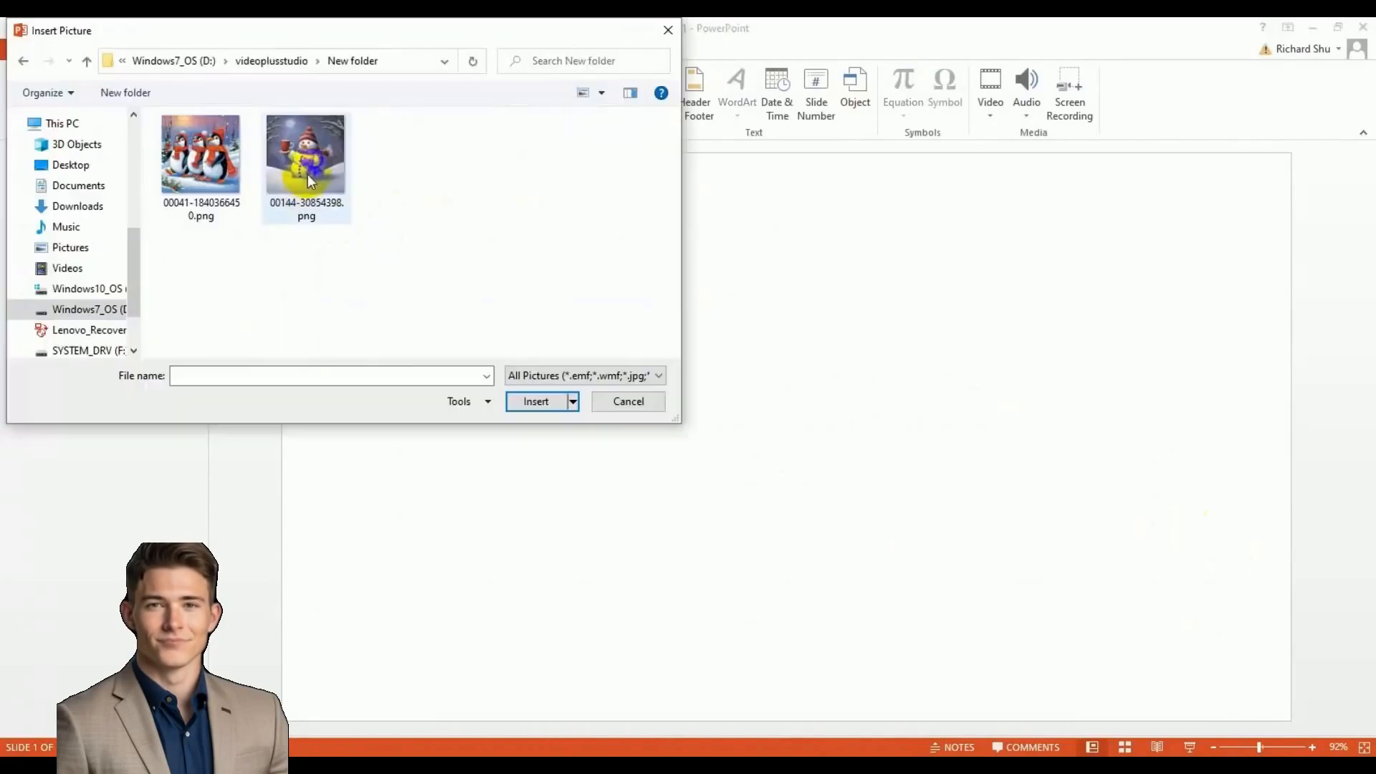
{"action": "double_click", "coordinate": [307, 174]}
- Add a blank second slide, insert the penguin picture 00041-1840366450.png on it, and check both slides
{"action": "left_click", "coordinate": [83, 51]}
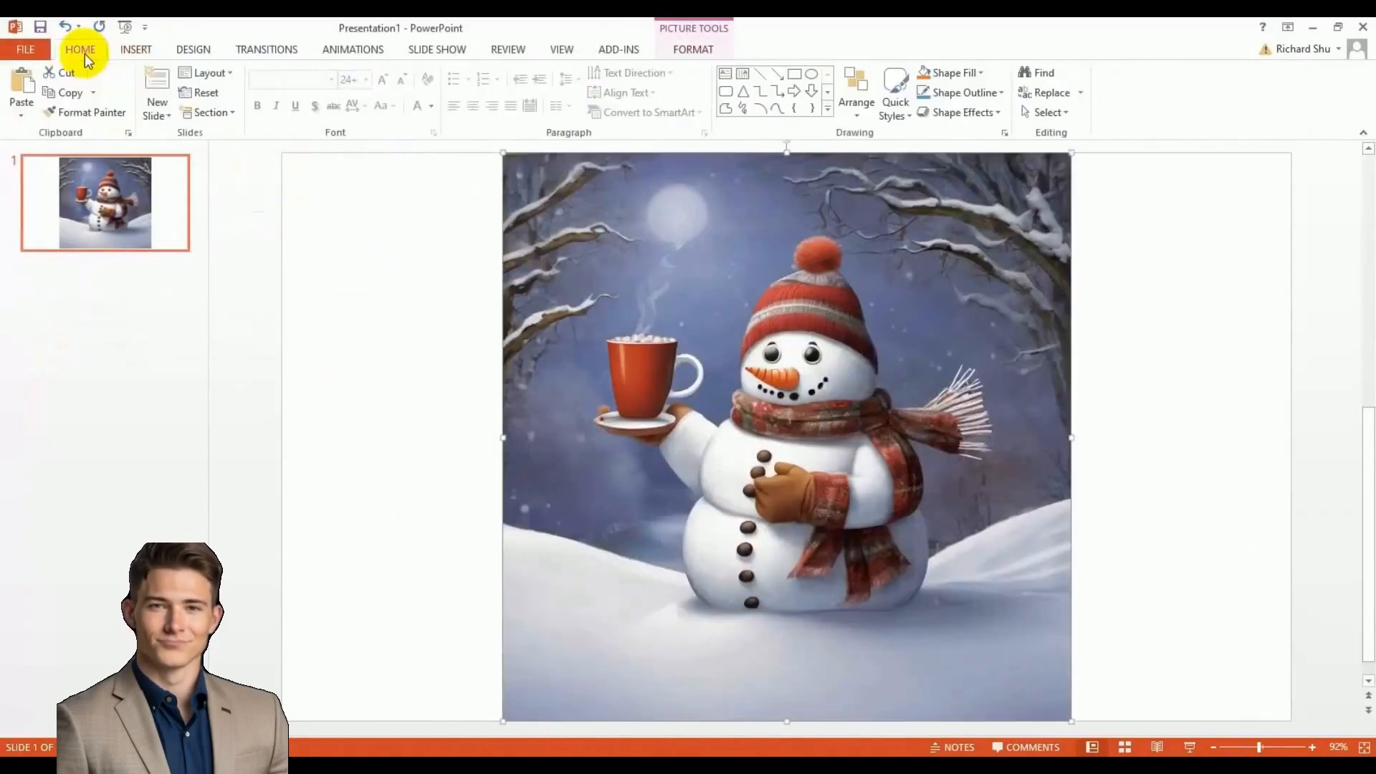
{"action": "left_click", "coordinate": [157, 111]}
{"action": "left_click", "coordinate": [183, 337]}
{"action": "left_click", "coordinate": [136, 50]}
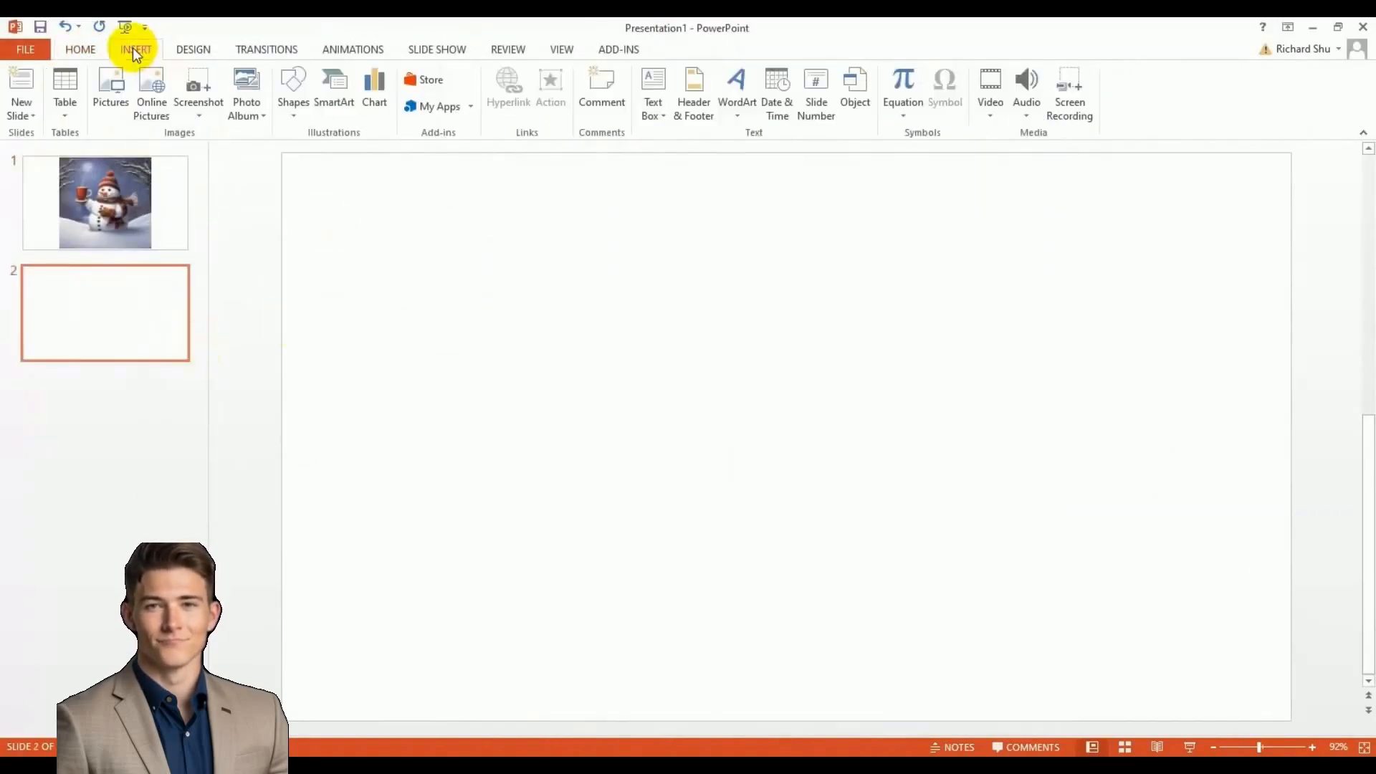
{"action": "left_click", "coordinate": [112, 90]}
{"action": "double_click", "coordinate": [200, 163]}
{"action": "left_click", "coordinate": [109, 210]}
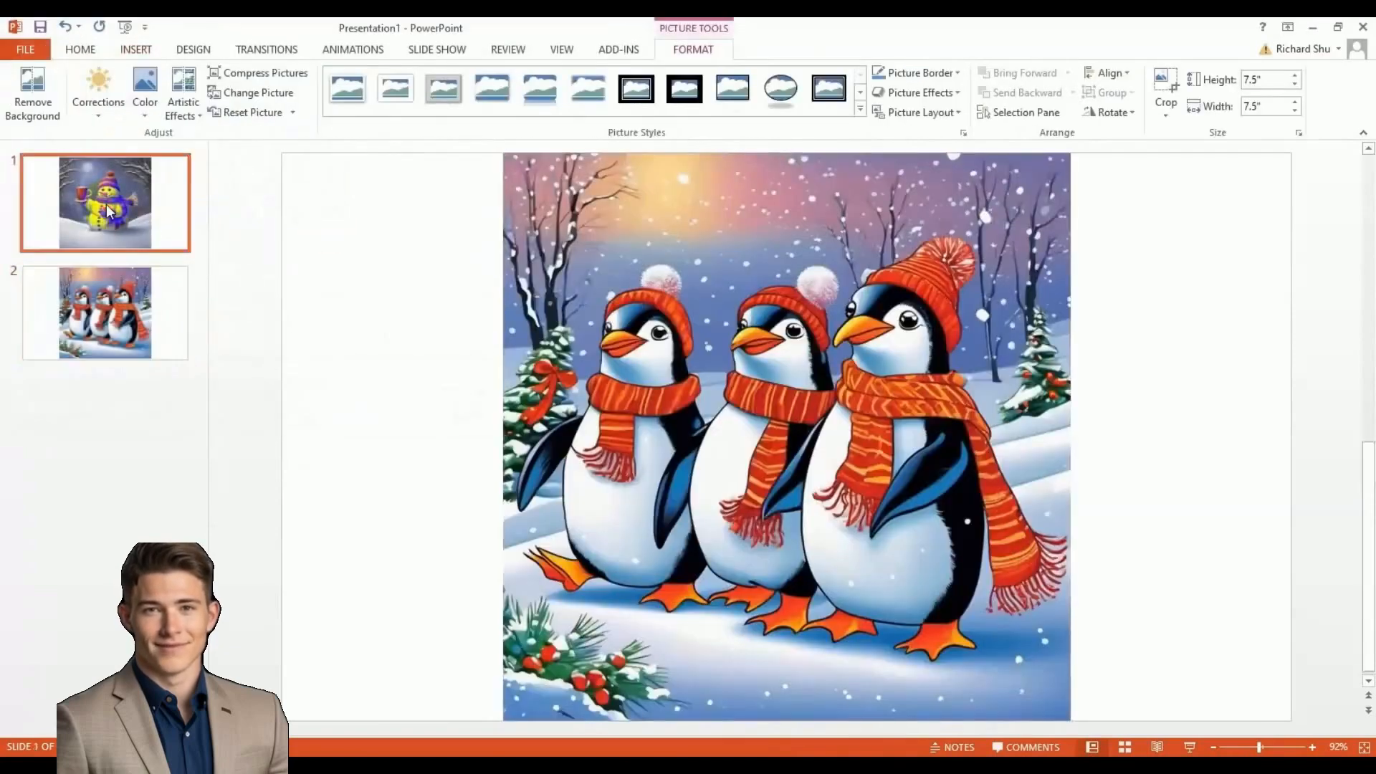
{"action": "left_click", "coordinate": [105, 313]}
- Save the presentation in "New folder" inside the videoplusstudio folder on drive D
{"action": "left_click", "coordinate": [26, 50]}
{"action": "left_click", "coordinate": [41, 222]}
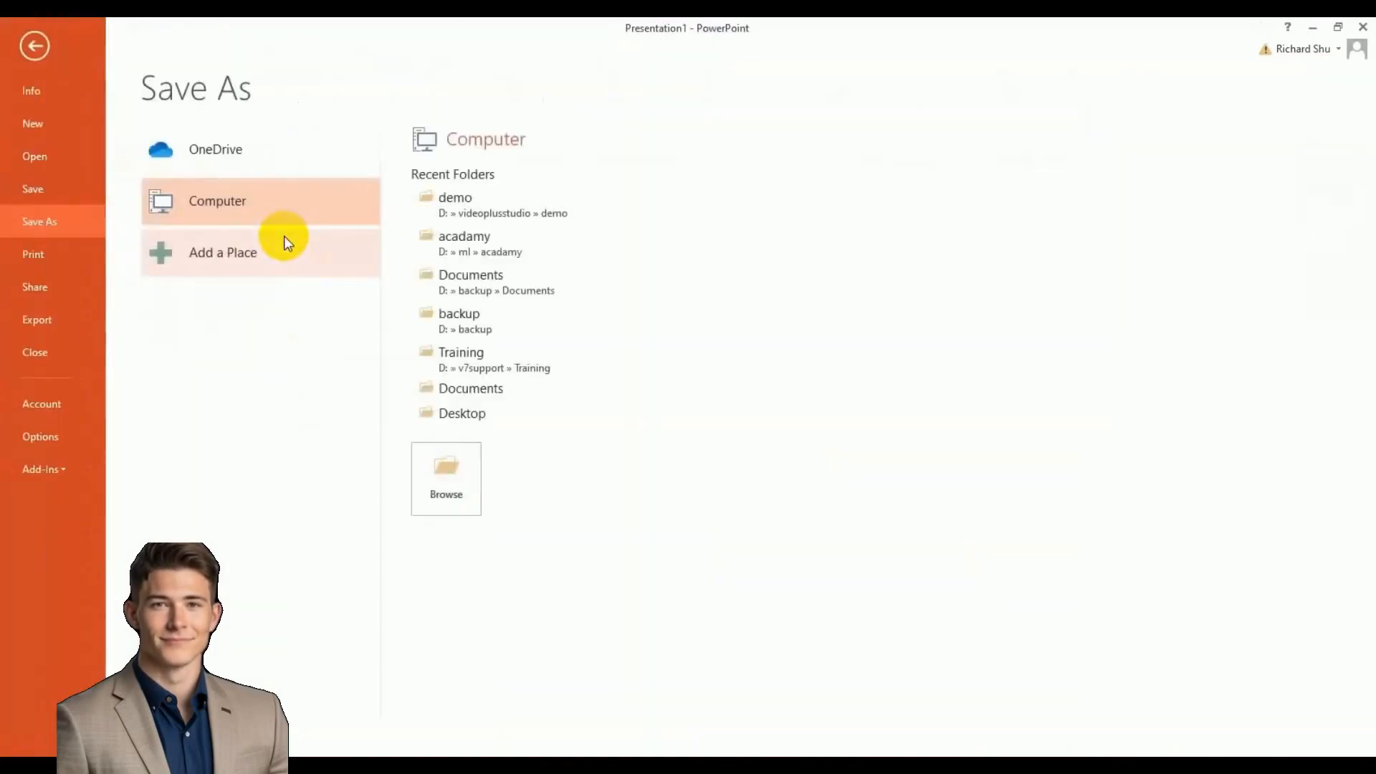
{"action": "left_click", "coordinate": [451, 476]}
{"action": "scroll", "coordinate": [86, 215], "scroll_direction": "down", "scroll_amount": 5}
{"action": "left_click", "coordinate": [87, 200]}
{"action": "double_click", "coordinate": [206, 216]}
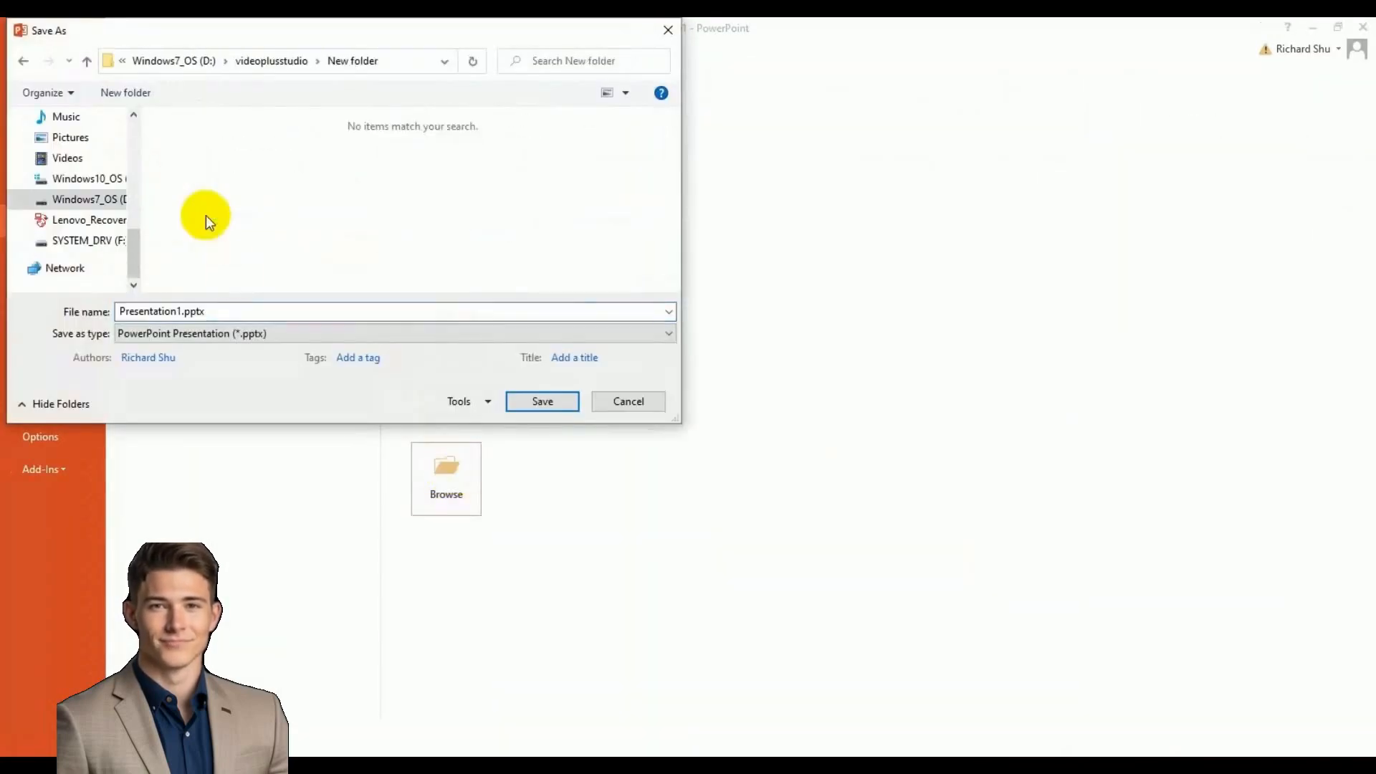
{"action": "triple_click", "coordinate": [230, 310]}
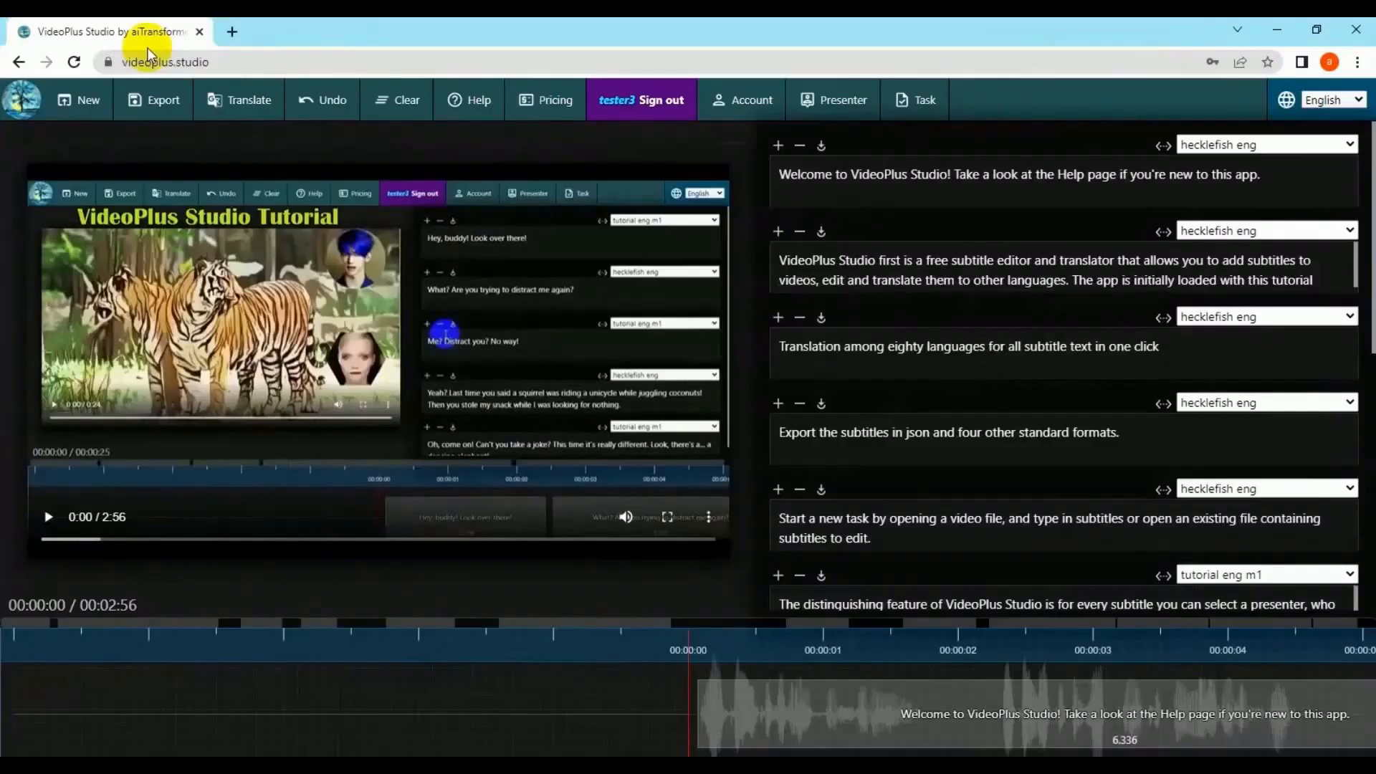
- Switch to VideoPlus Studio in the browser, start a new task from the saved presentation and leaf through its slides
{"action": "left_click", "coordinate": [81, 109]}
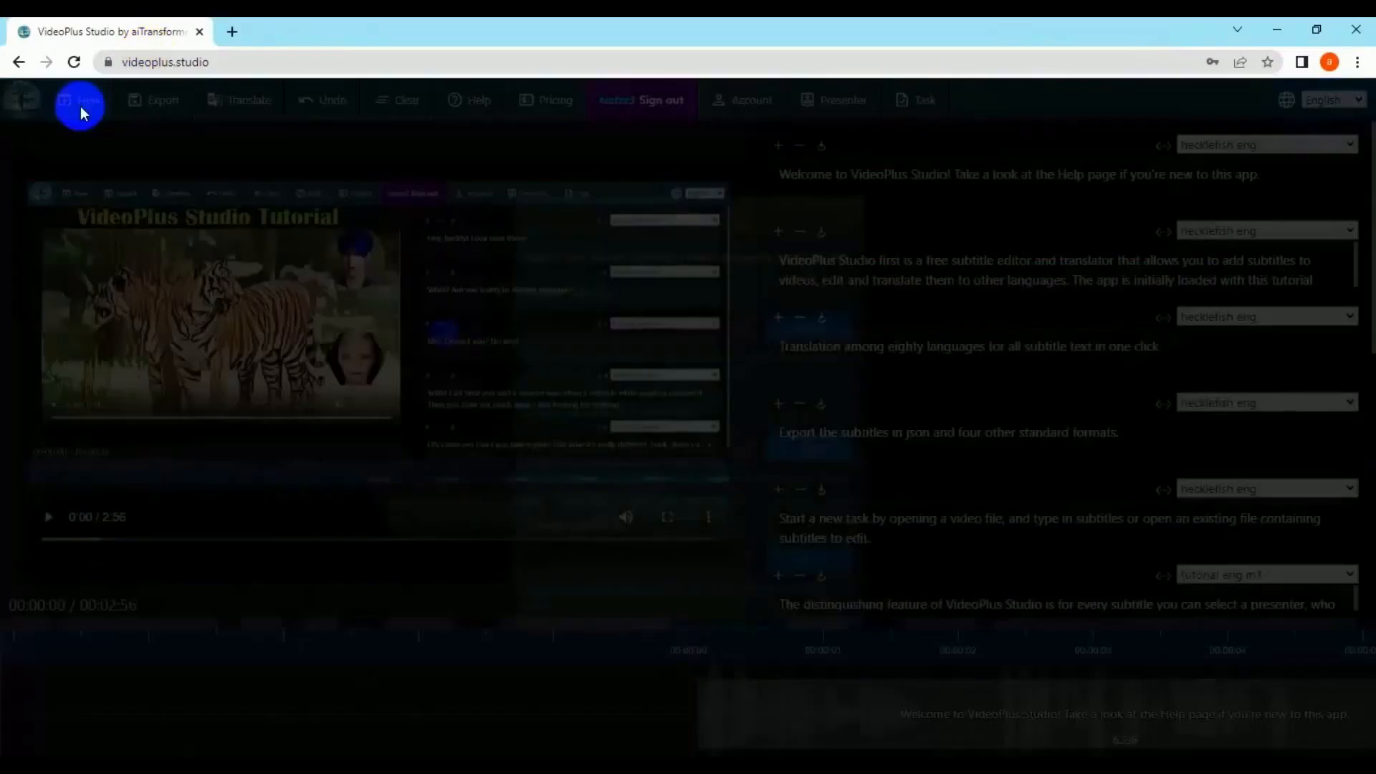
{"action": "left_click", "coordinate": [792, 449]}
{"action": "double_click", "coordinate": [409, 178]}
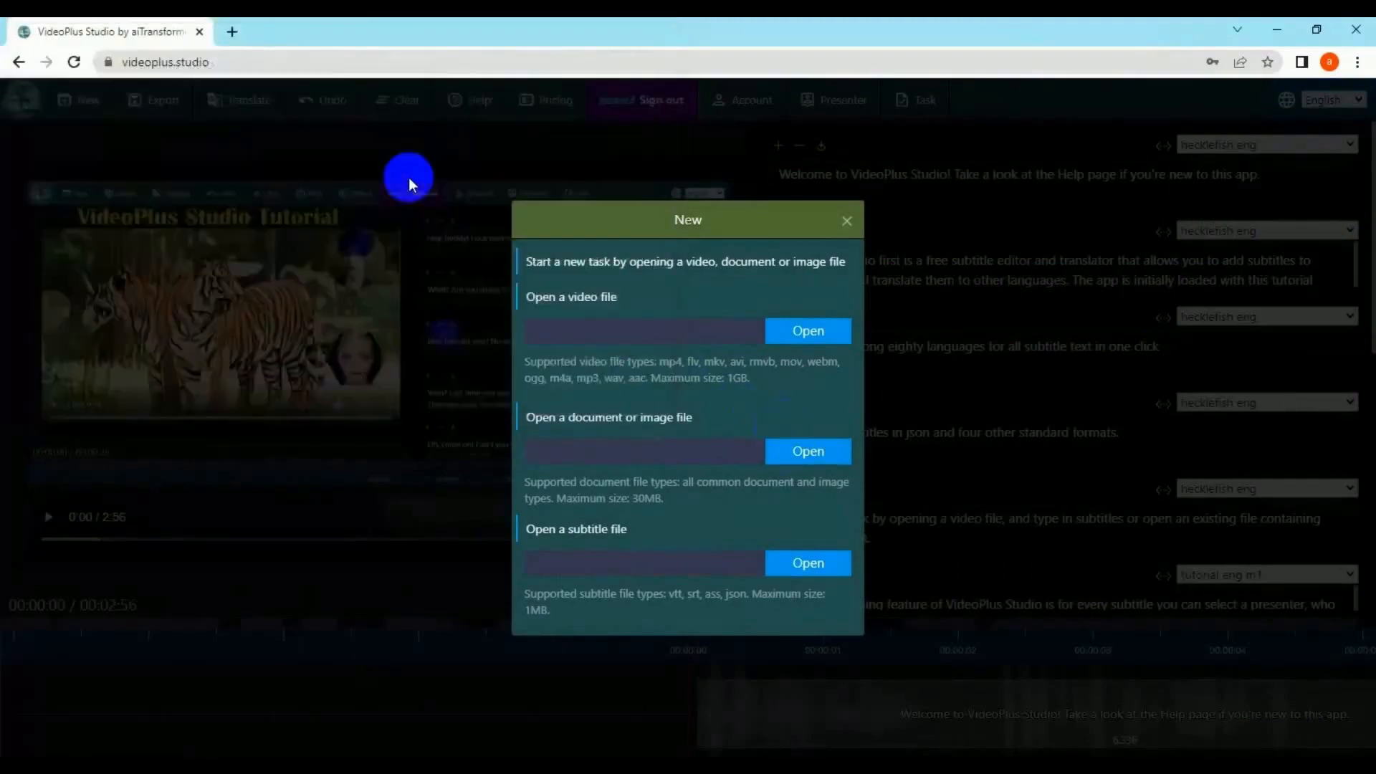
{"action": "left_click", "coordinate": [676, 445]}
{"action": "left_click", "coordinate": [676, 445]}
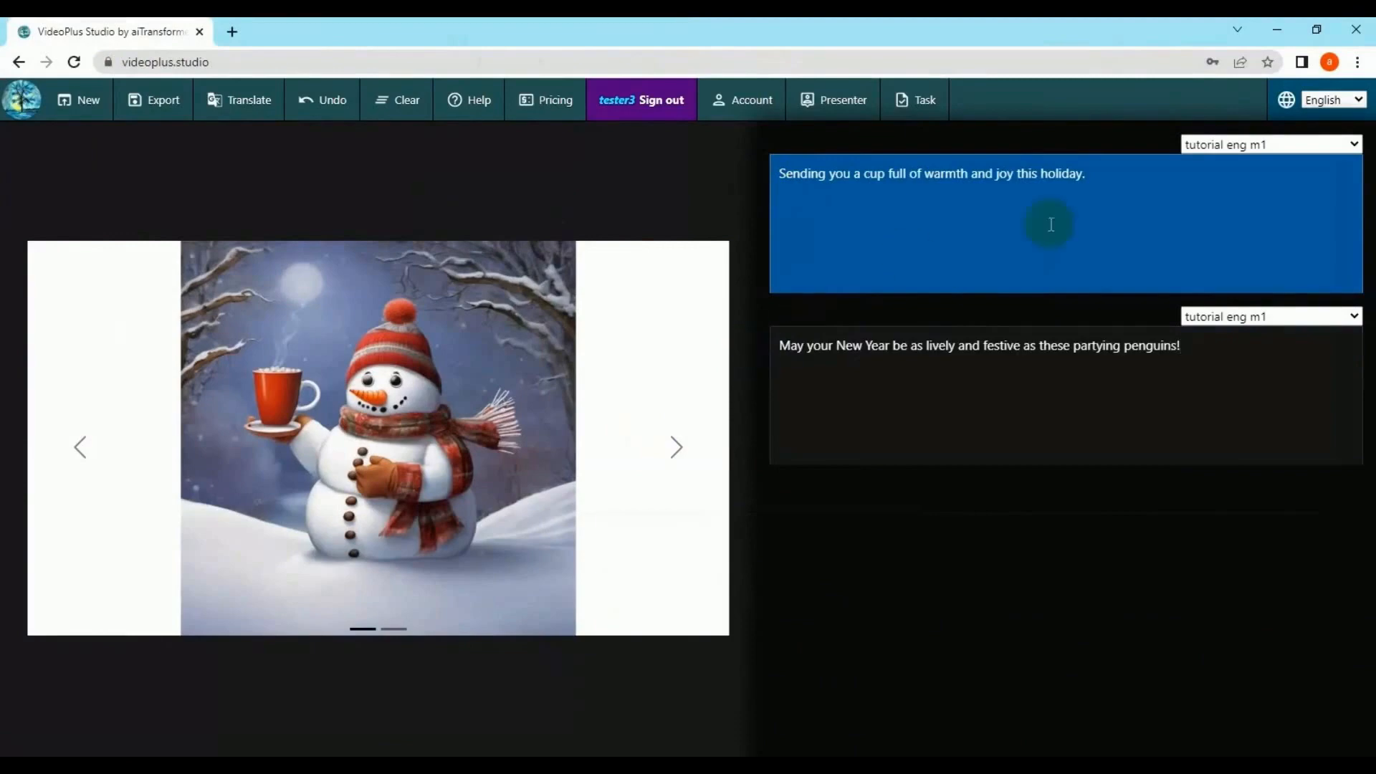
- Assign the presenter "tutorial eng f1" to the second slide's text and check the settings in the presenter list
{"action": "left_click", "coordinate": [1352, 316]}
{"action": "left_click", "coordinate": [1291, 368]}
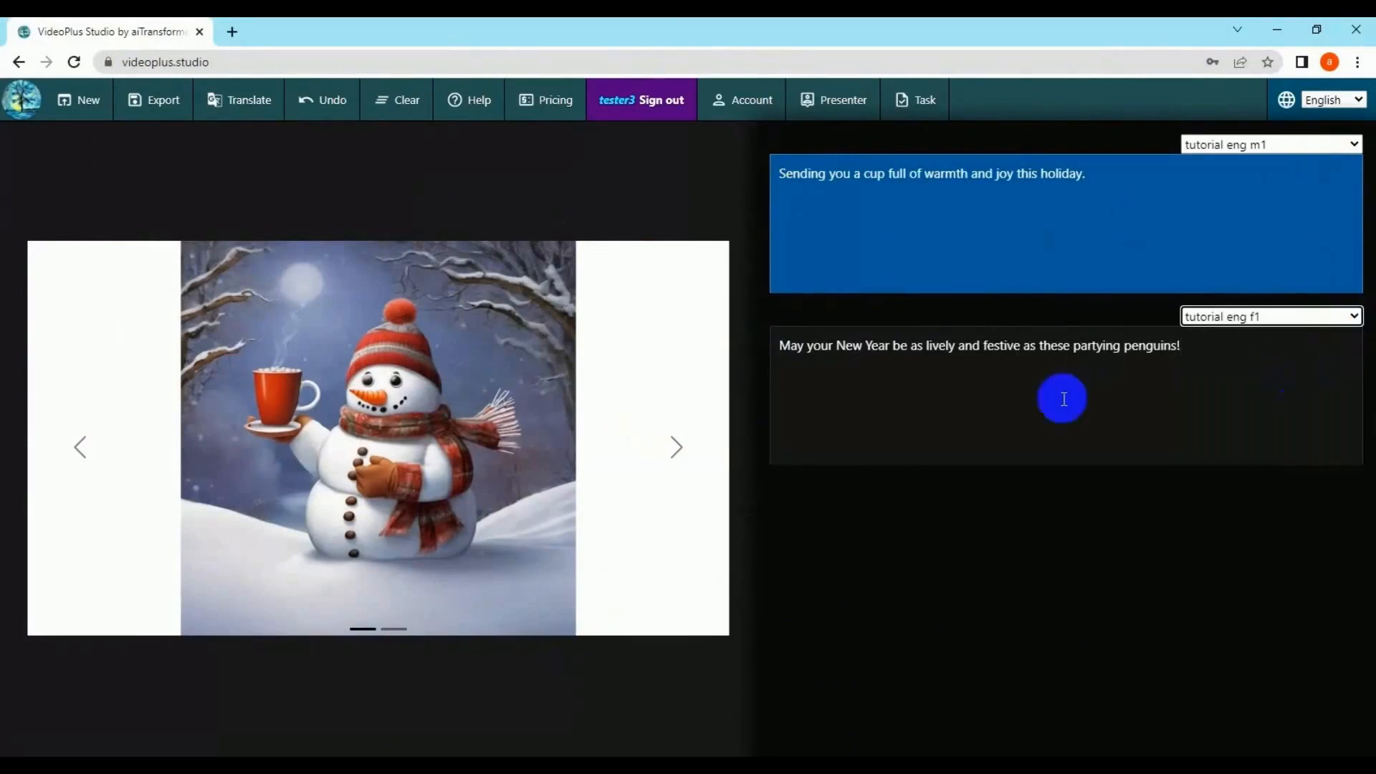
{"action": "left_click", "coordinate": [826, 119]}
{"action": "left_click", "coordinate": [1289, 166]}
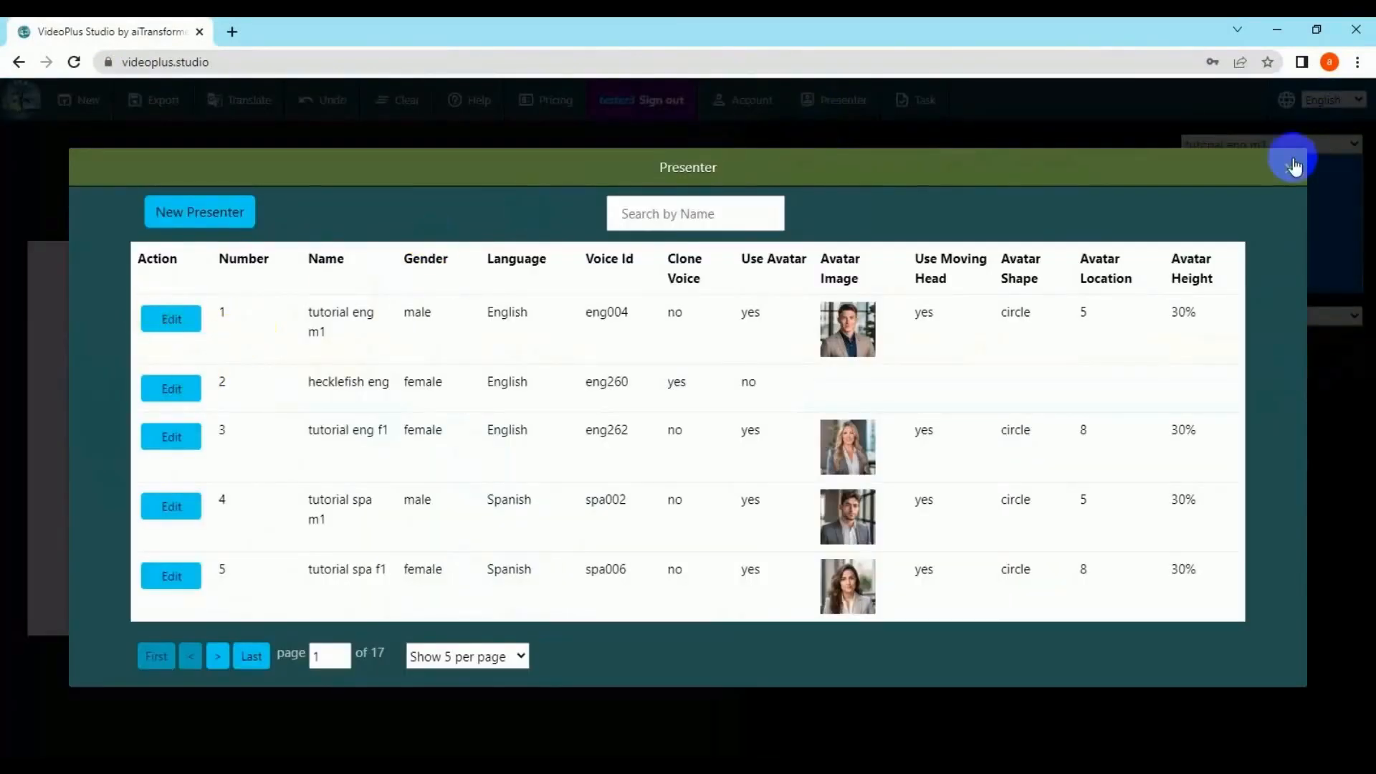
- Submit the current task with burned-in subtitles and the description "greeting card"
{"action": "left_click", "coordinate": [923, 100]}
{"action": "left_click", "coordinate": [228, 239]}
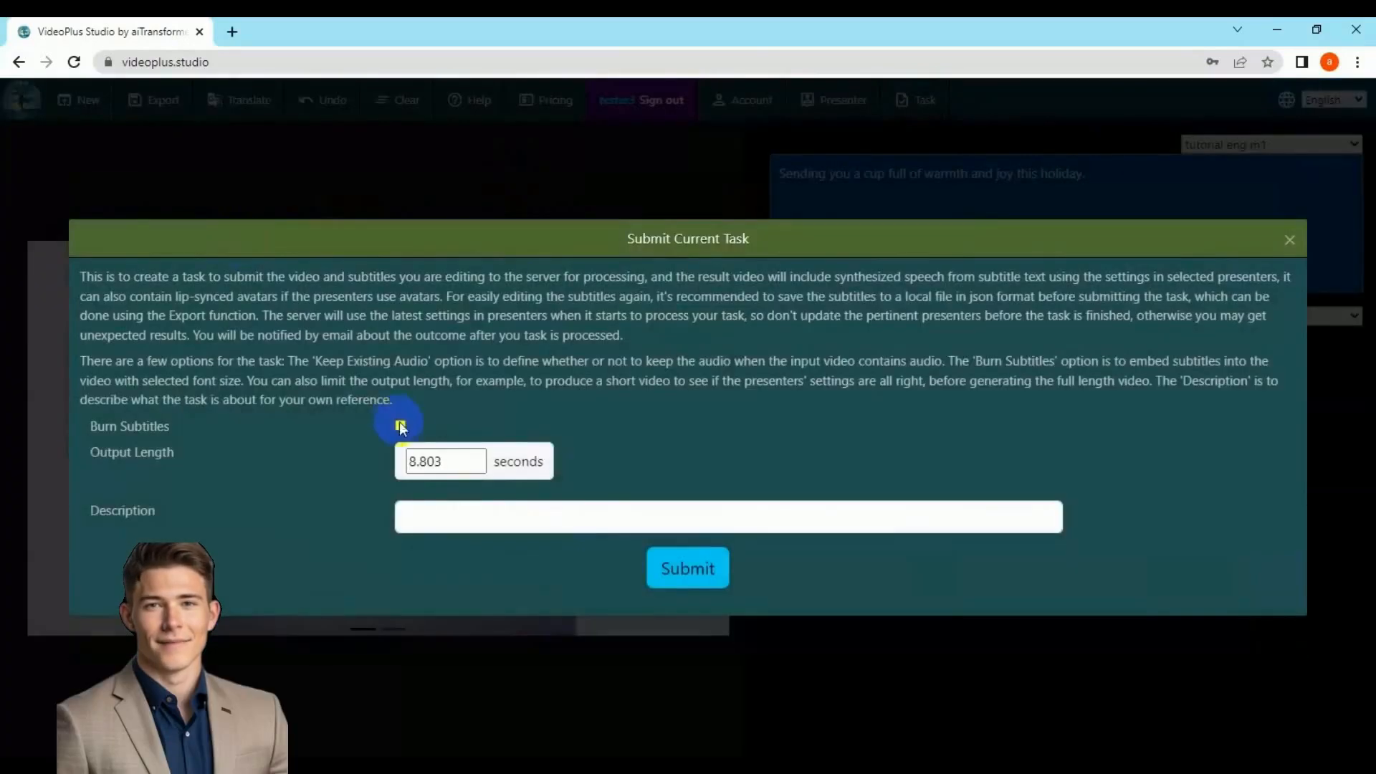
{"action": "left_click", "coordinate": [422, 546]}
{"action": "type", "text": "greeting card"}
{"action": "left_click", "coordinate": [687, 598]}
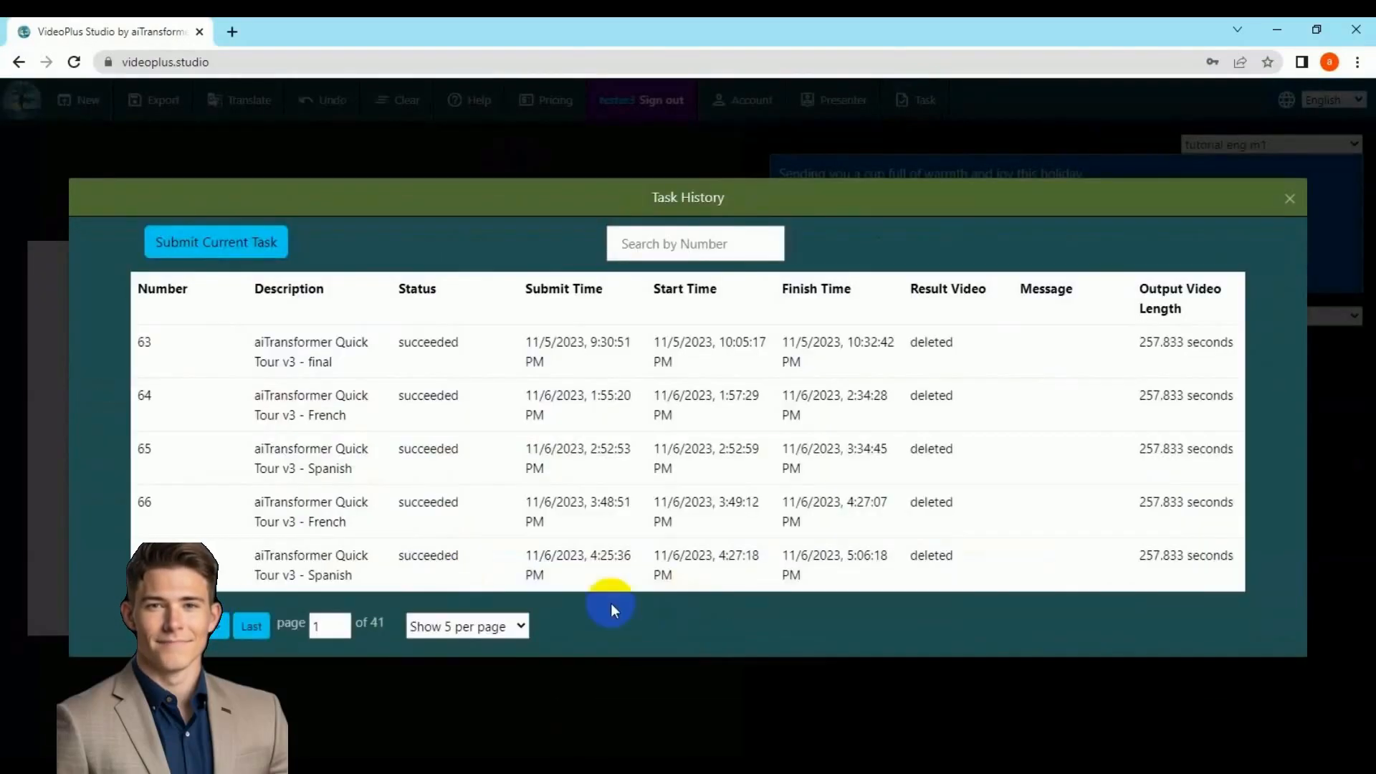
- Open the result video of the greeting card task from the last page of the task history
{"action": "left_click", "coordinate": [253, 628]}
{"action": "left_click", "coordinate": [919, 430]}
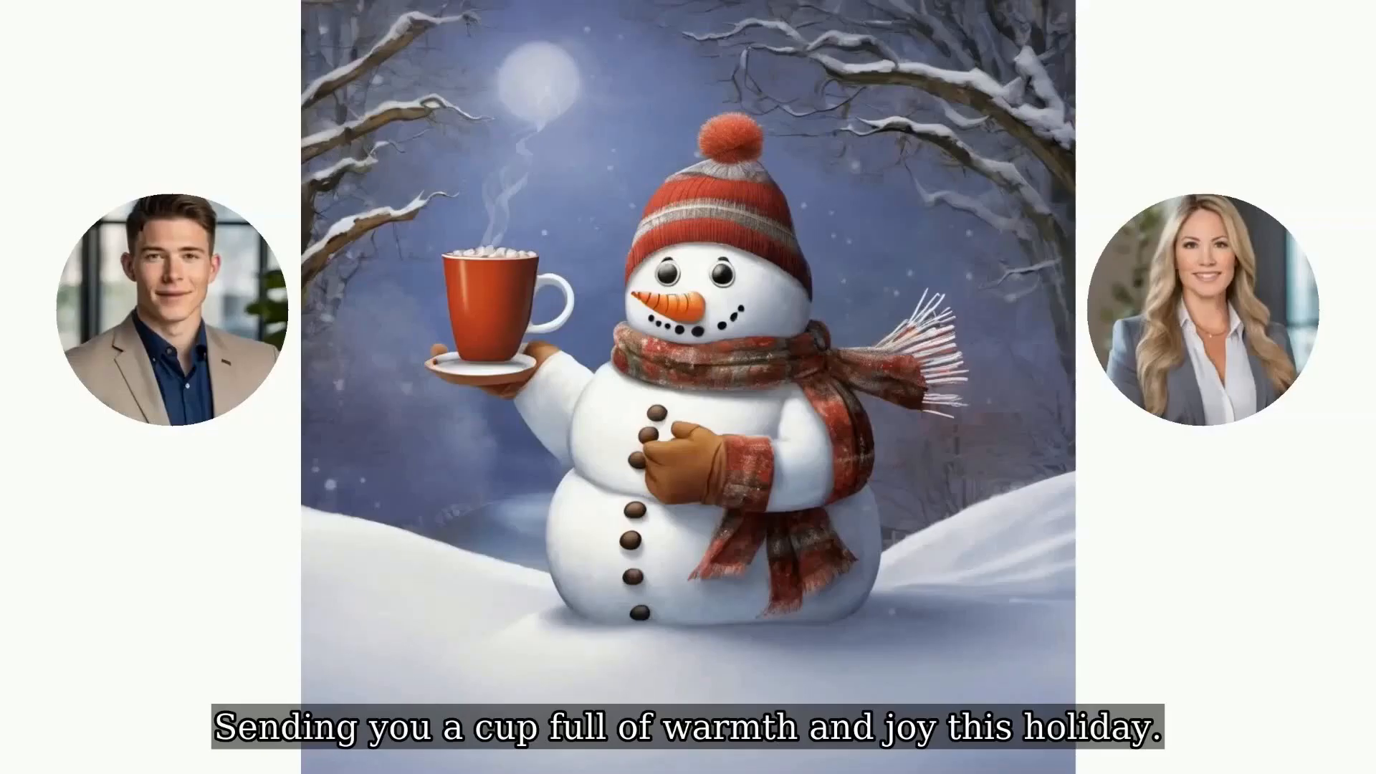